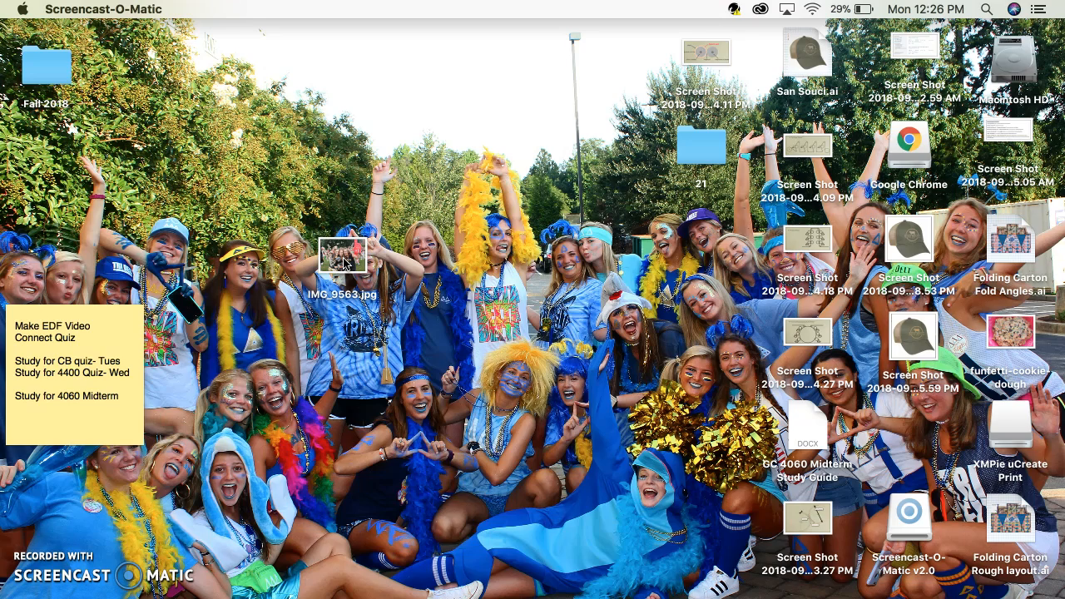
- Open IMG_9563.jpg from the desktop in Photoshop, keep its embedded color profile, and activate the Move tool
{"action": "left_click_drag", "start_coordinate": [345, 260], "coordinate": [630, 490]}
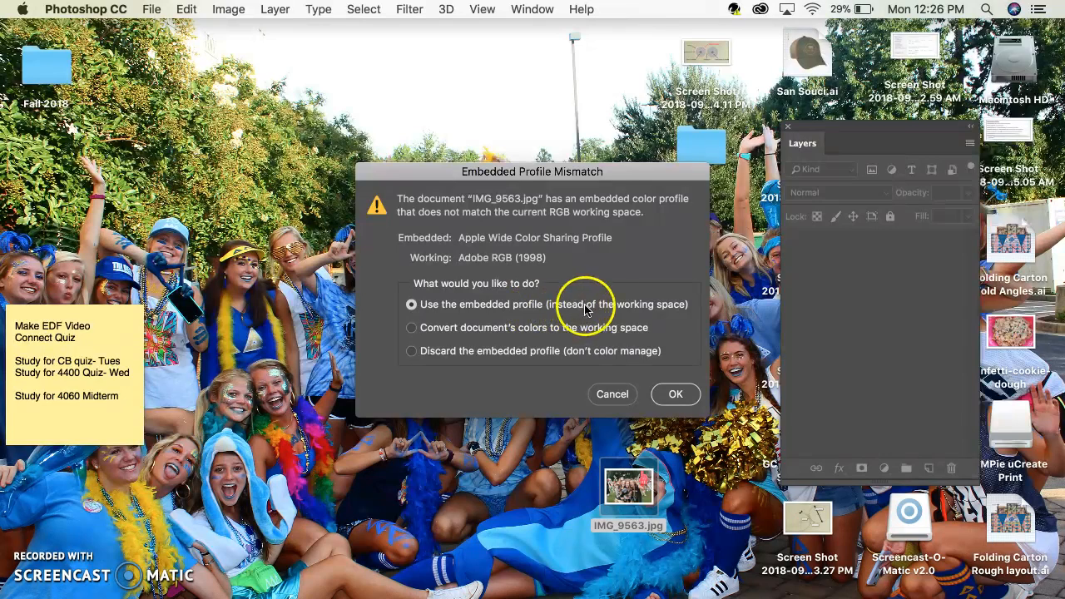
{"action": "left_click", "coordinate": [674, 395]}
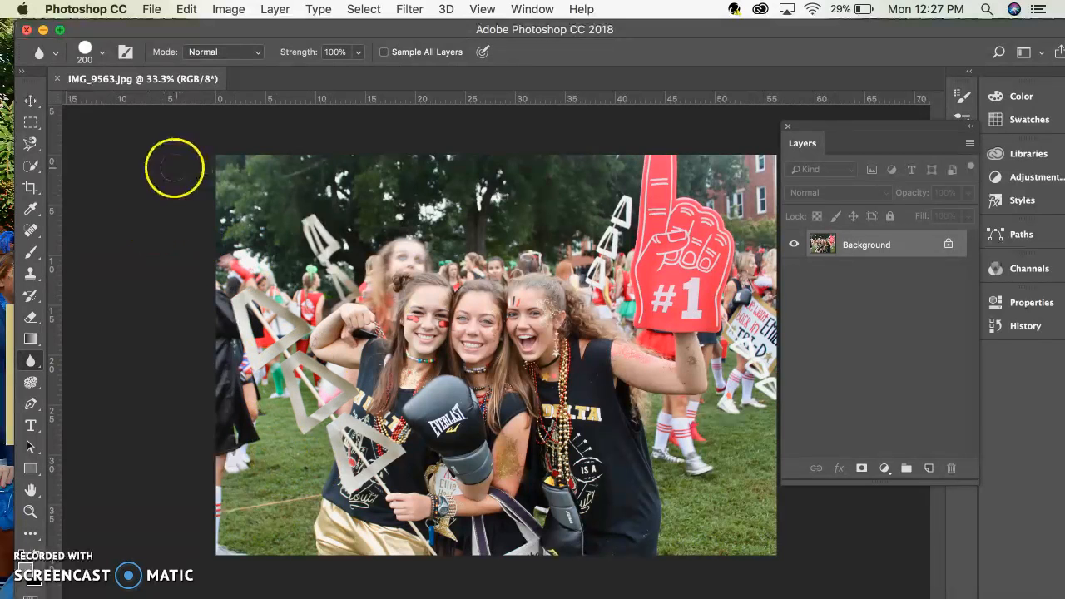
{"action": "left_click", "coordinate": [32, 103]}
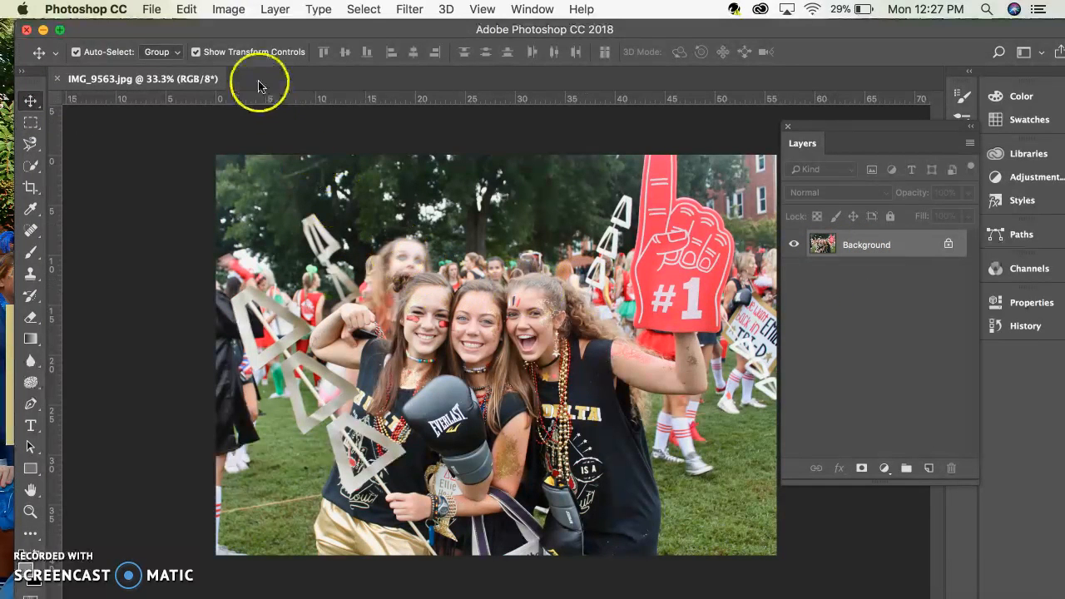
- Apply a Levels adjustment to the photo with input levels of 14, 0.94 and 249
{"action": "left_click", "coordinate": [229, 9]}
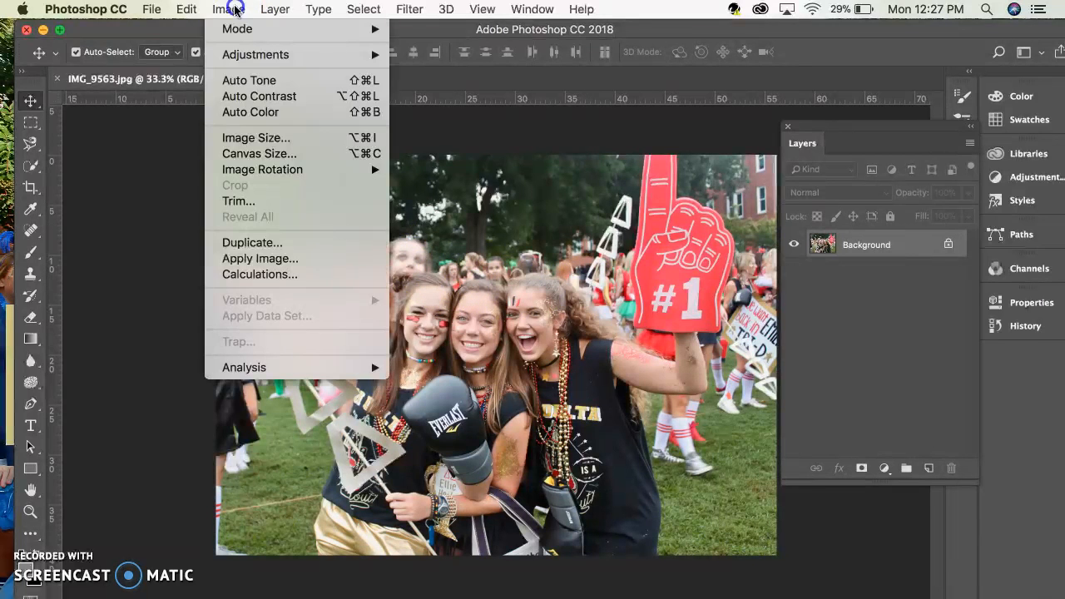
{"action": "mouse_move", "coordinate": [241, 55]}
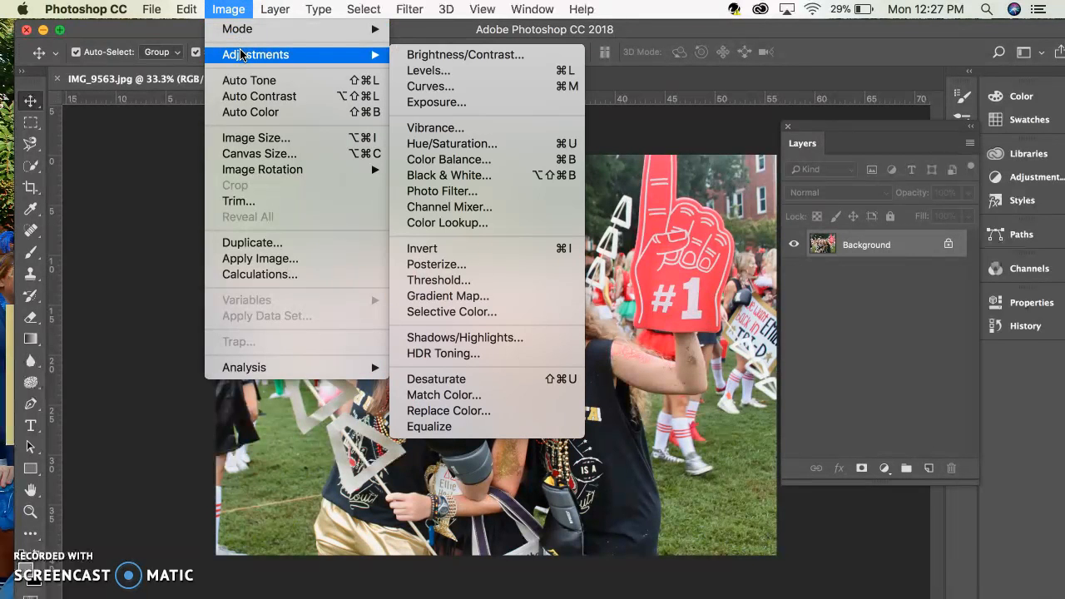
{"action": "left_click", "coordinate": [453, 76]}
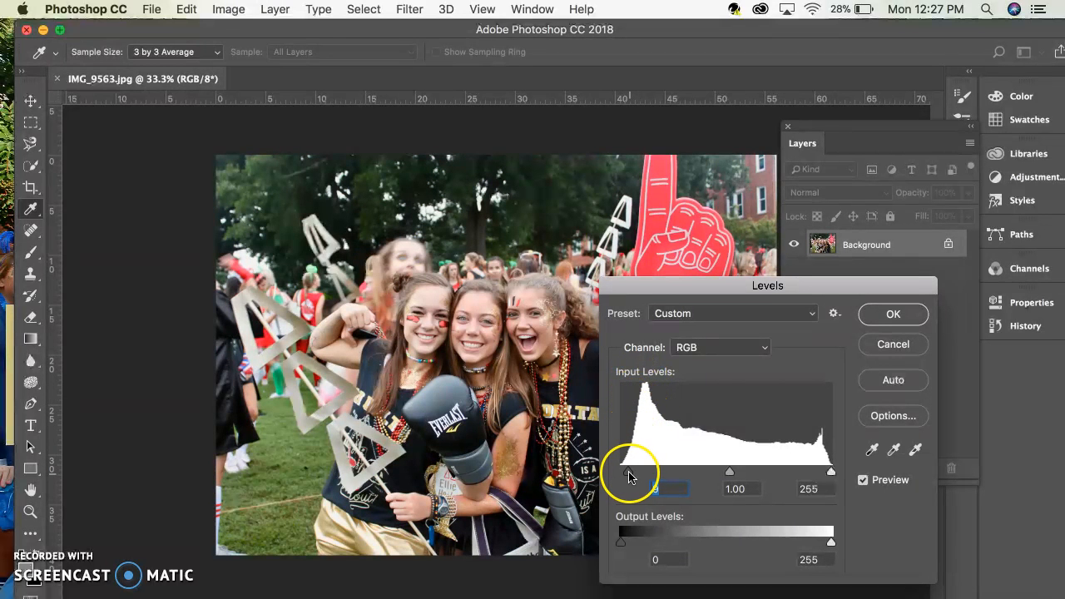
{"action": "left_click", "coordinate": [628, 476]}
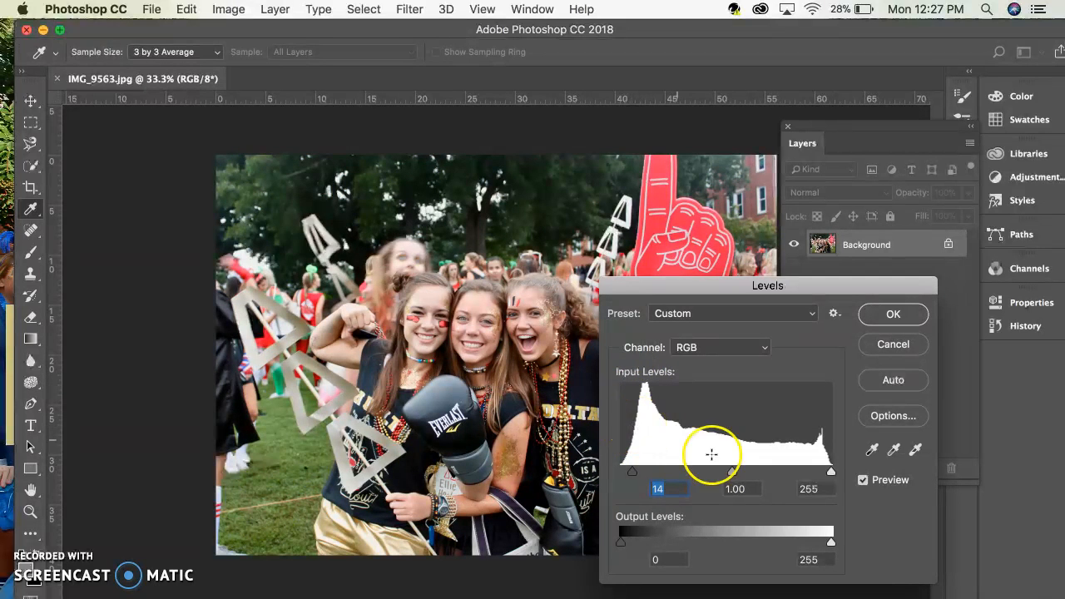
{"action": "left_click_drag", "start_coordinate": [832, 475], "coordinate": [830, 473]}
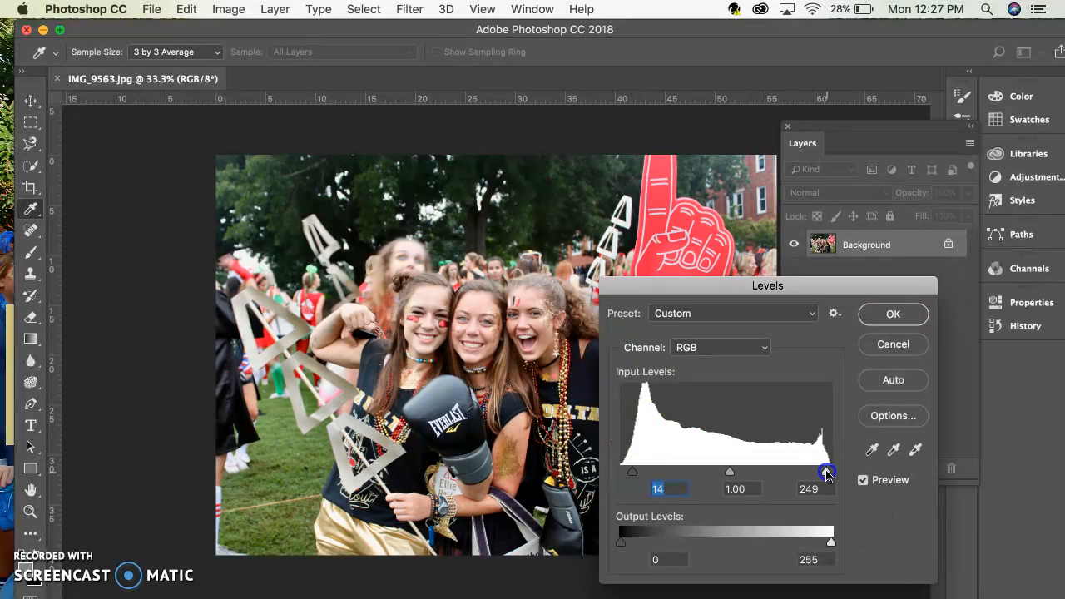
{"action": "left_click", "coordinate": [730, 473]}
{"action": "left_click", "coordinate": [731, 472]}
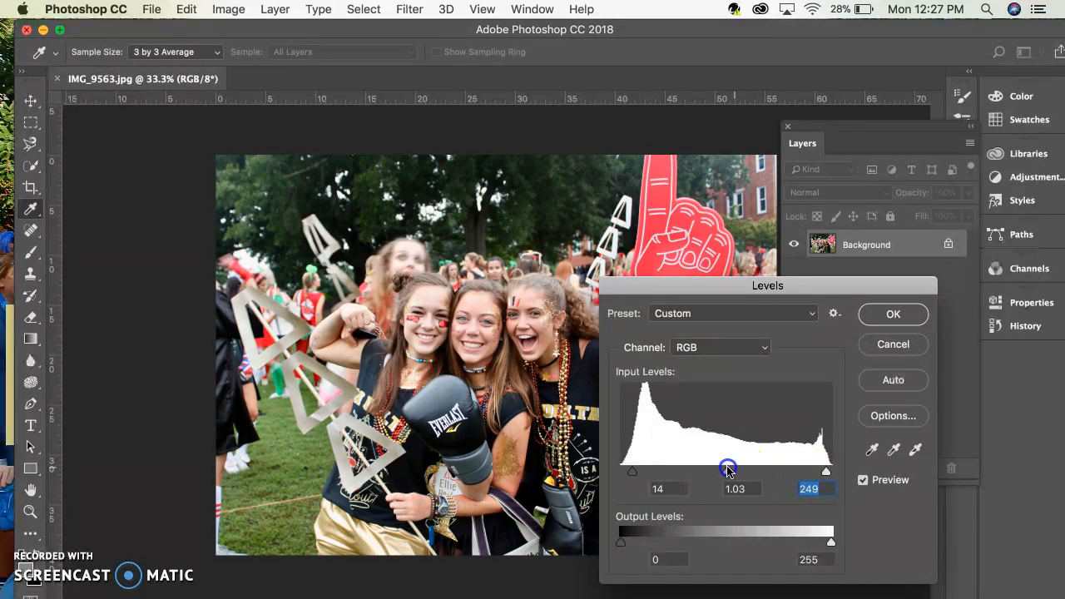
{"action": "left_click_drag", "start_coordinate": [732, 470], "coordinate": [733, 470]}
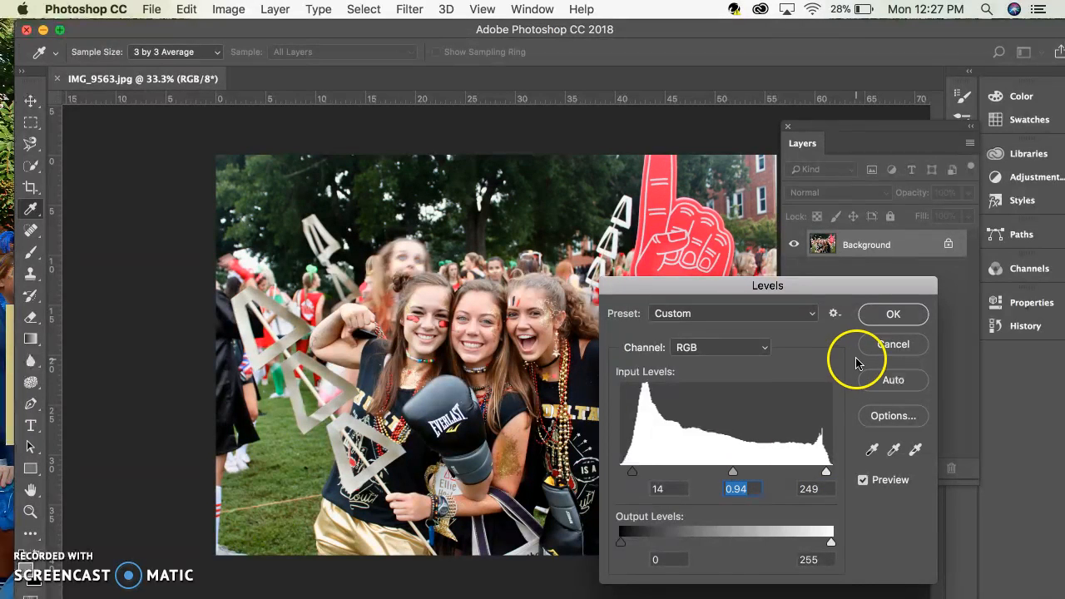
{"action": "left_click", "coordinate": [887, 320]}
{"action": "key", "text": "v"}
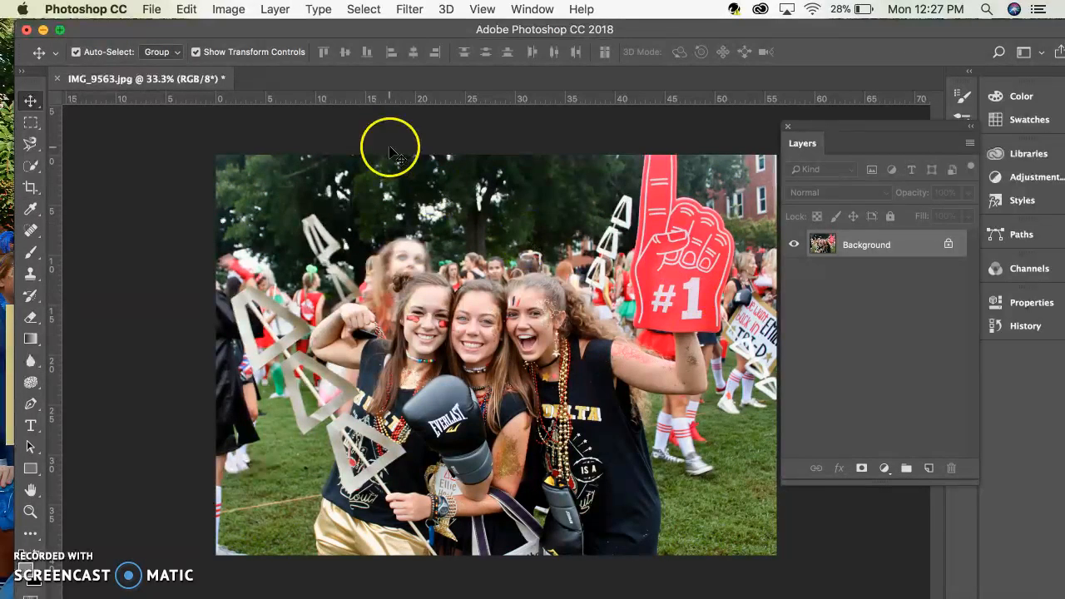
- Apply a Brightness/Contrast adjustment to the photo with brightness 5 and contrast 5
{"action": "left_click", "coordinate": [243, 10]}
{"action": "mouse_move", "coordinate": [258, 60]}
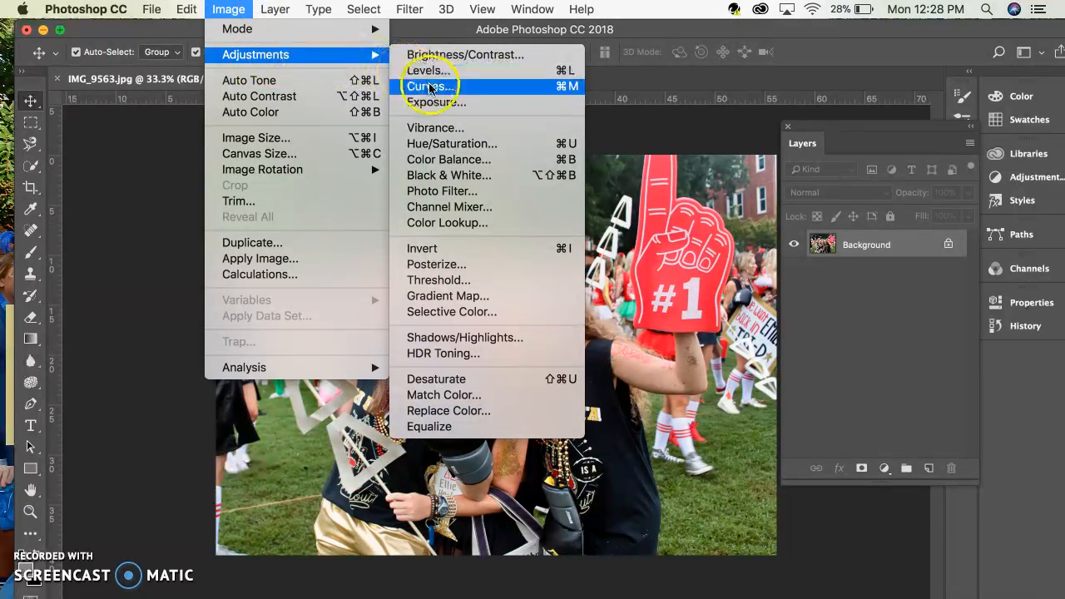
{"action": "left_click", "coordinate": [436, 53]}
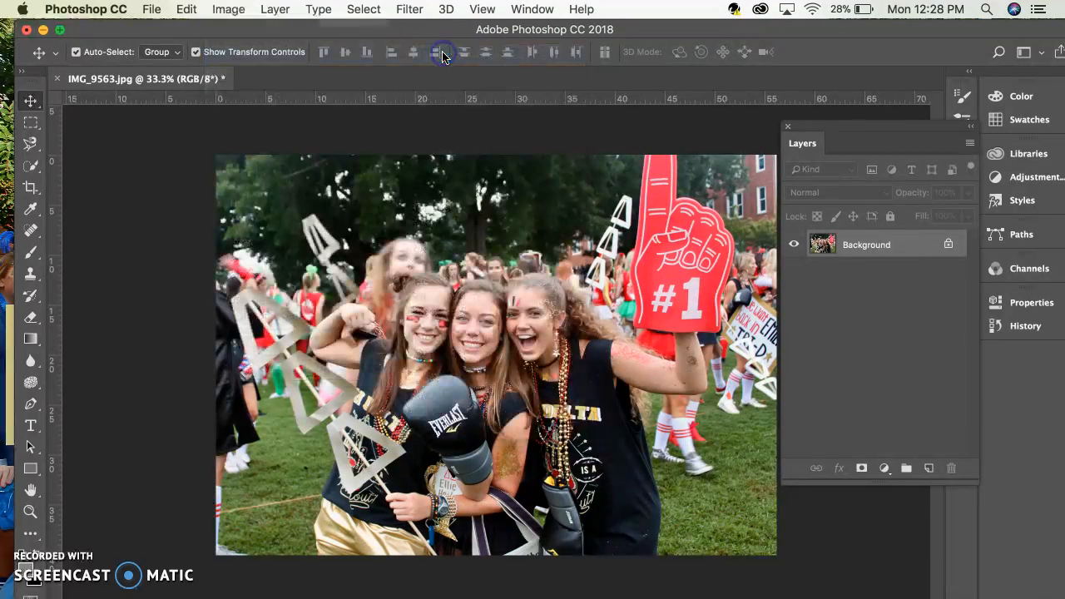
{"action": "left_click", "coordinate": [732, 195]}
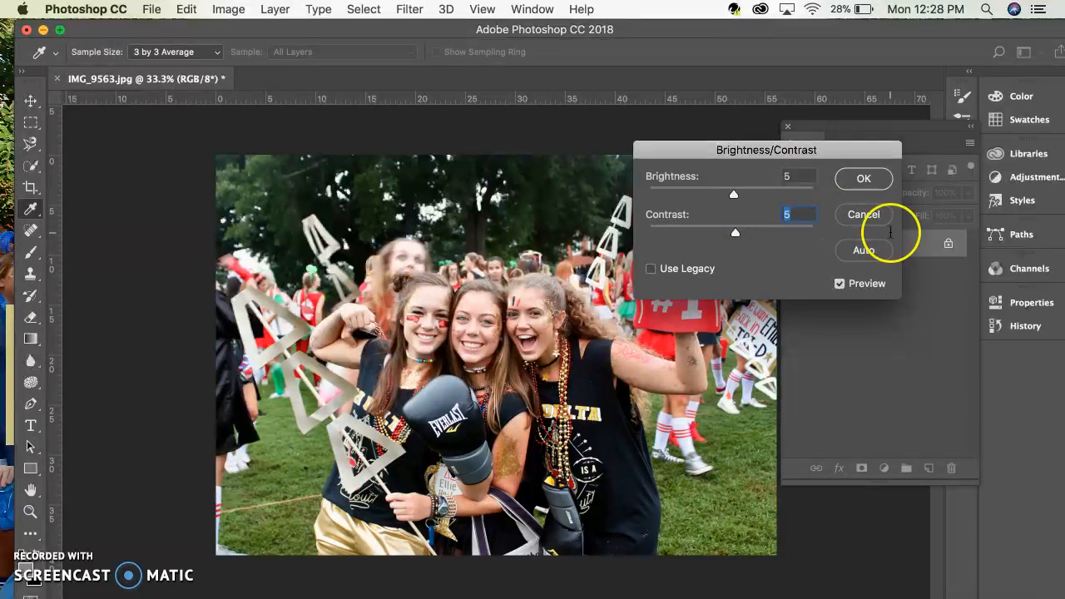
{"action": "left_click", "coordinate": [875, 176]}
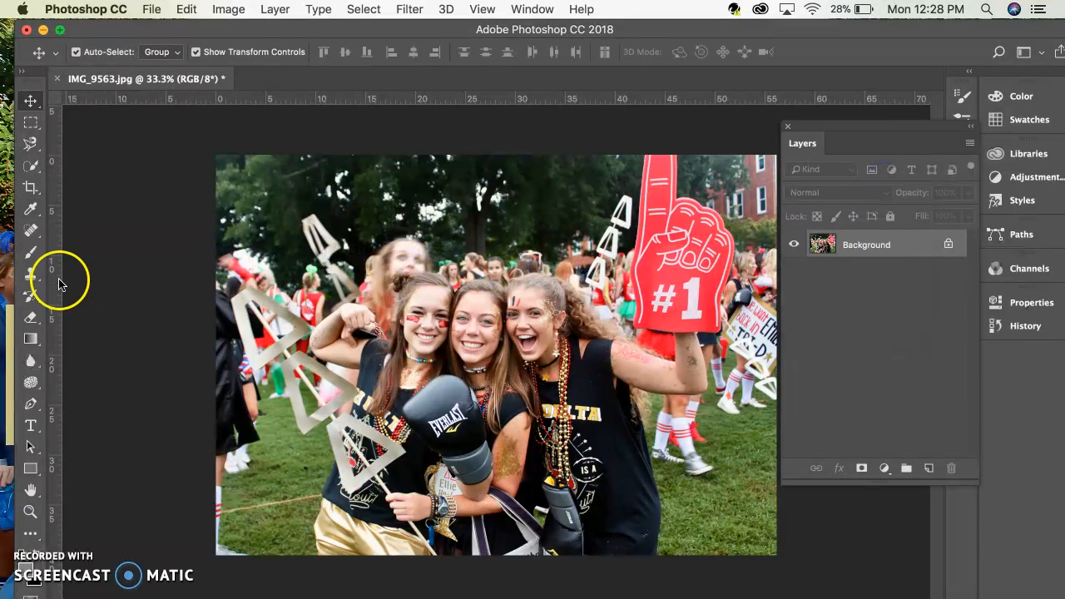
- Remove small specks from the black shirt and cheek of the woman with red paint under her eyes using the Spot Healing Brush
{"action": "left_click", "coordinate": [32, 236]}
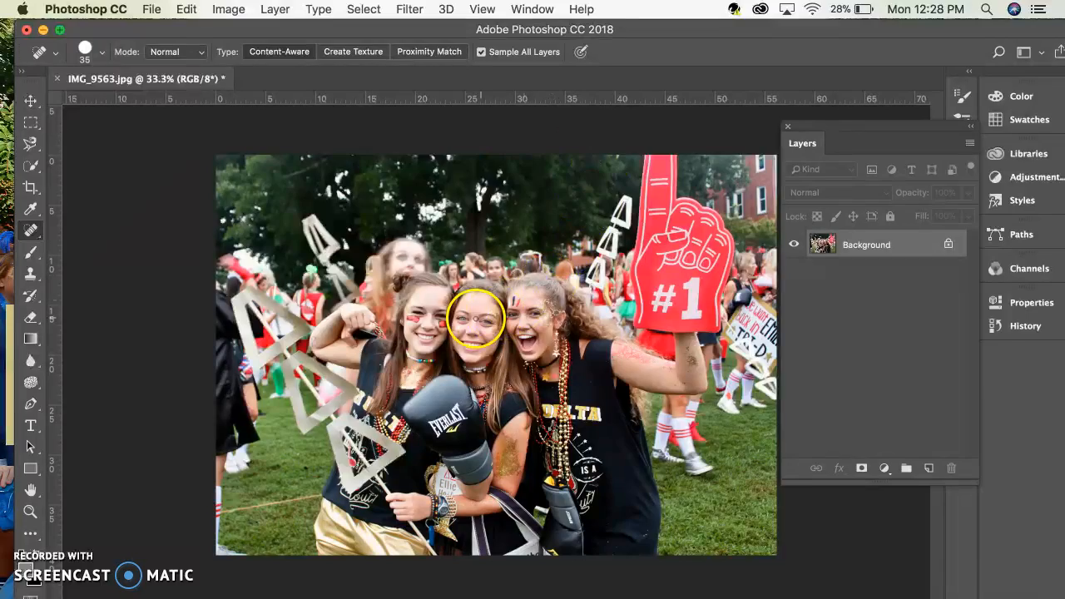
{"action": "scroll", "coordinate": [418, 331], "scroll_direction": "up", "scroll_amount": 2}
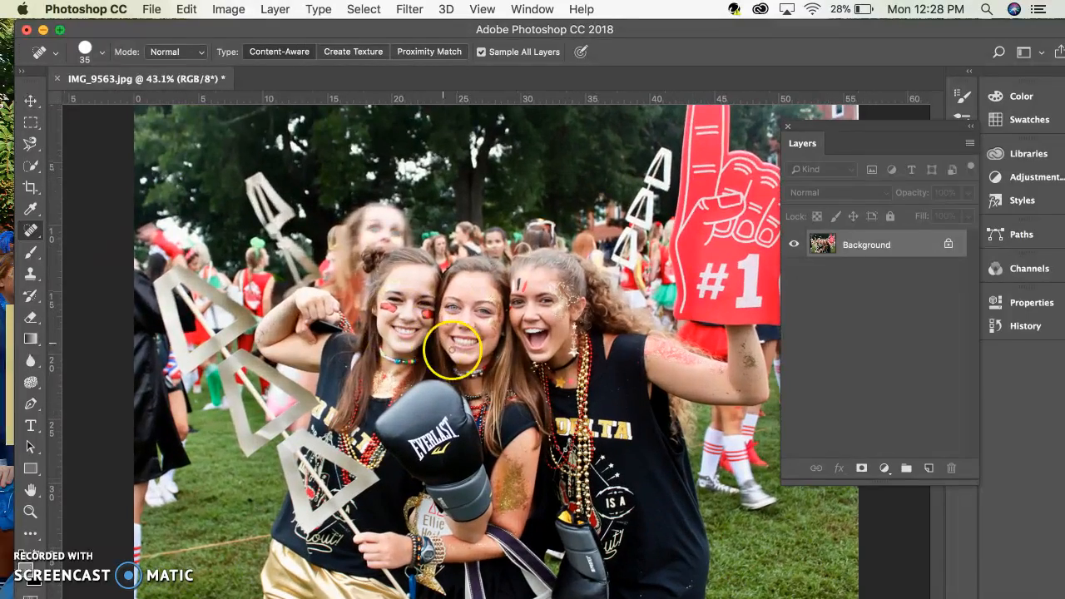
{"action": "scroll", "coordinate": [456, 353], "scroll_direction": "up", "scroll_amount": 2}
{"action": "scroll", "coordinate": [460, 357], "scroll_direction": "up", "scroll_amount": 5}
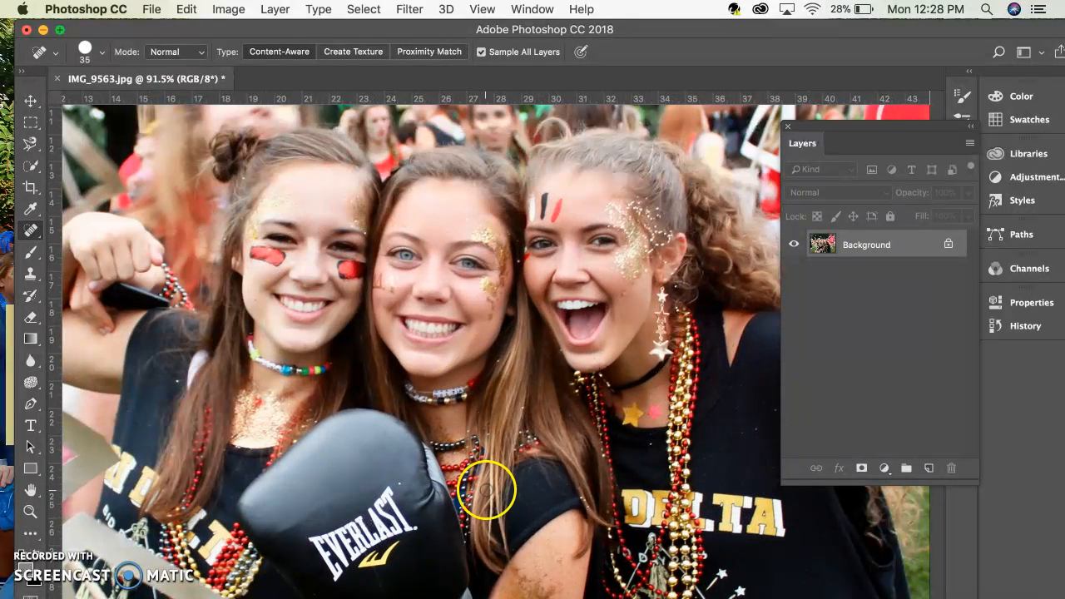
{"action": "left_click", "coordinate": [404, 489]}
{"action": "scroll", "coordinate": [225, 362], "scroll_direction": "left", "scroll_amount": 3}
{"action": "scroll", "coordinate": [225, 362], "scroll_direction": "up", "scroll_amount": 1}
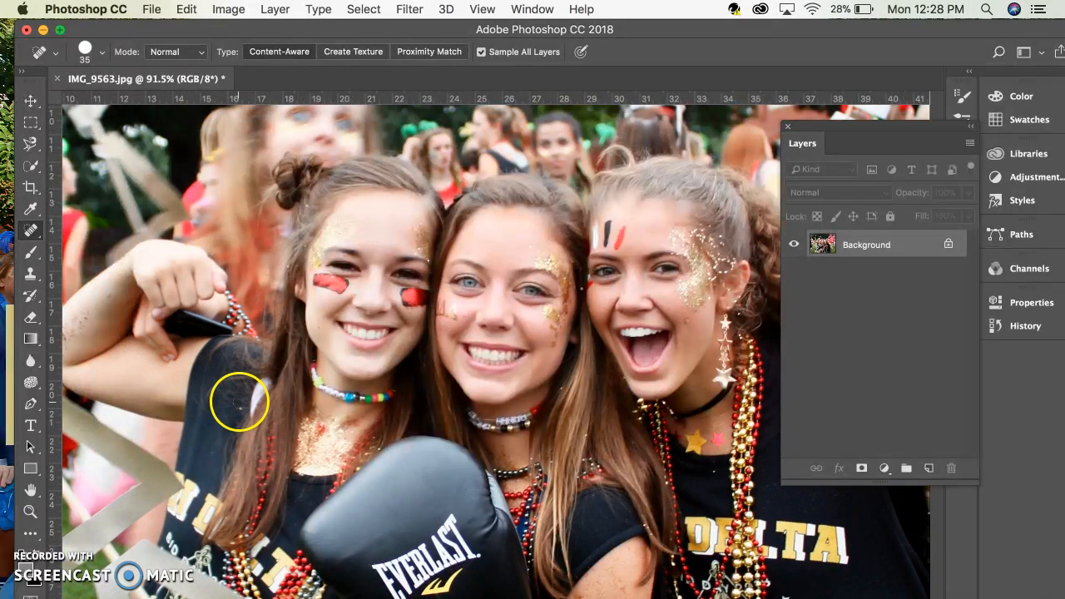
{"action": "left_click", "coordinate": [241, 409]}
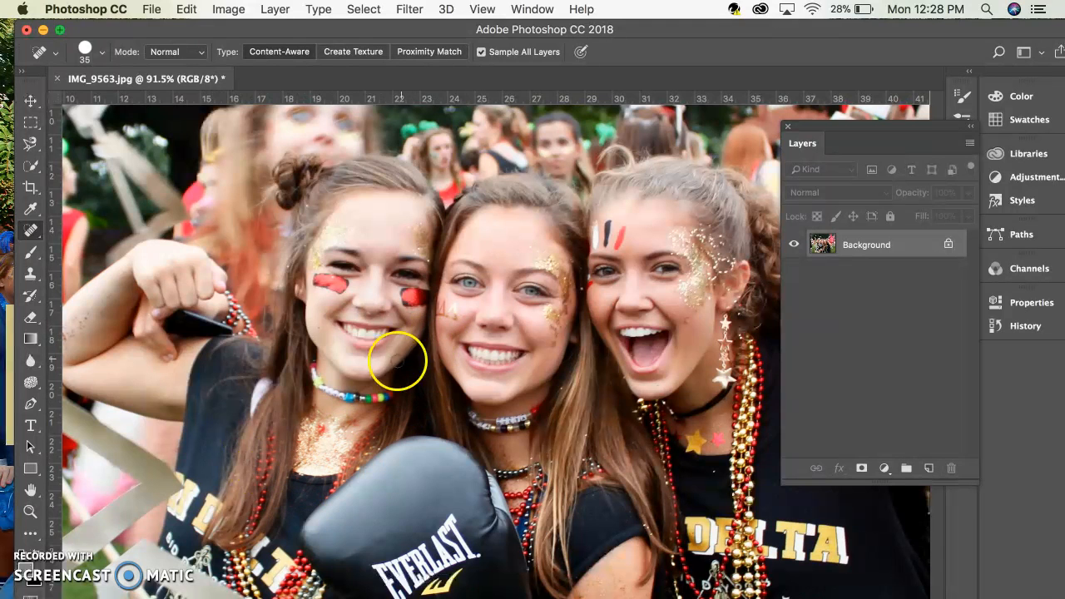
{"action": "left_click", "coordinate": [321, 329]}
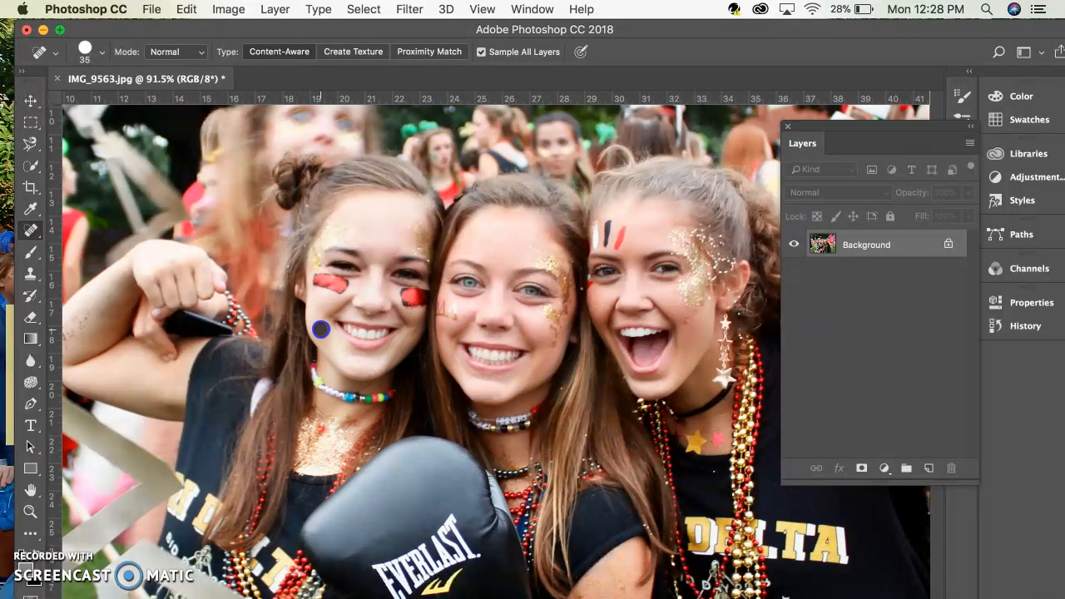
- Heal the specks on the open-mouthed woman's black shirt and the small spots beside the middle woman's hair
{"action": "scroll", "coordinate": [556, 285], "scroll_direction": "right", "scroll_amount": 1}
{"action": "scroll", "coordinate": [556, 285], "scroll_direction": "right", "scroll_amount": 1}
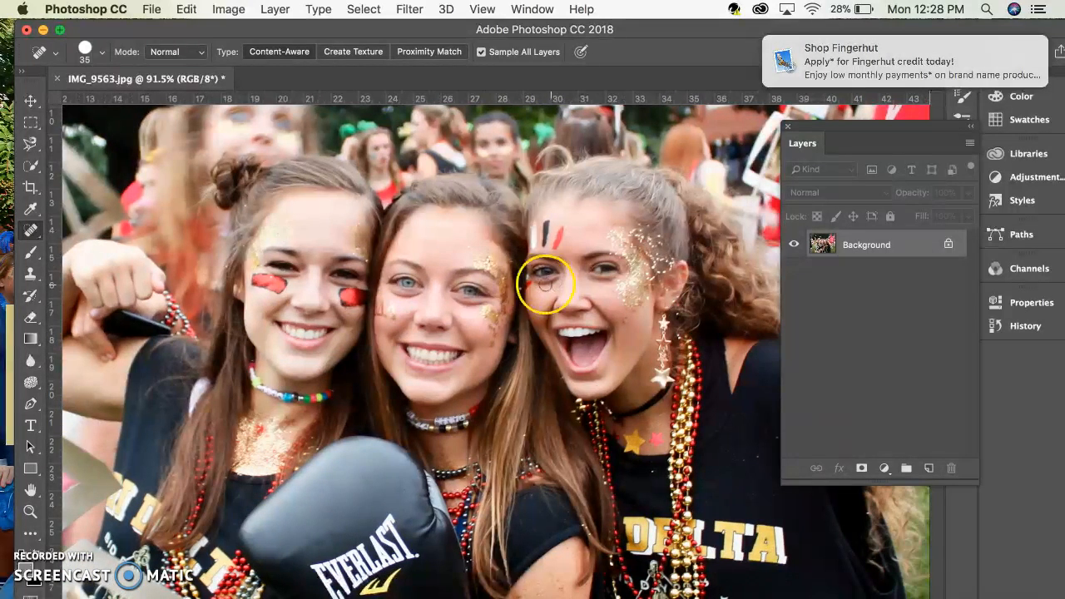
{"action": "scroll", "coordinate": [482, 316], "scroll_direction": "right", "scroll_amount": 2}
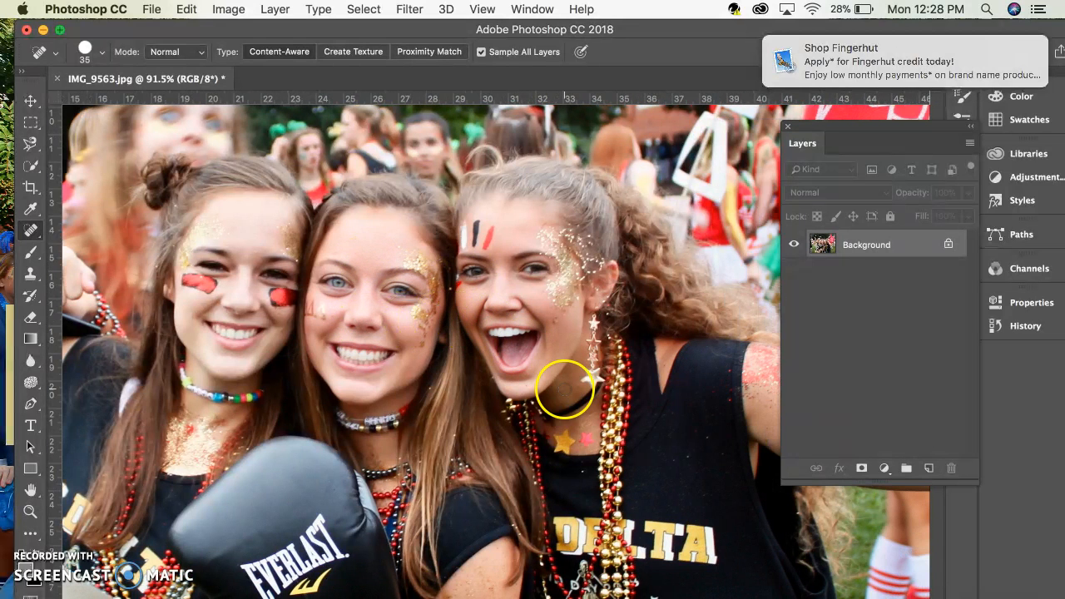
{"action": "scroll", "coordinate": [561, 383], "scroll_direction": "right", "scroll_amount": 1}
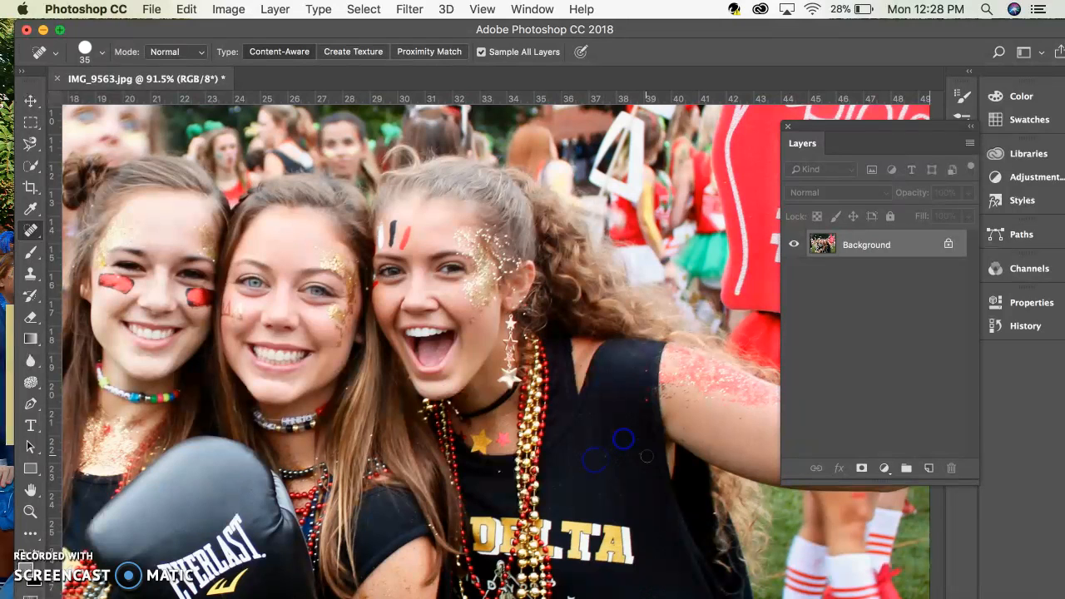
{"action": "left_click", "coordinate": [644, 408]}
{"action": "left_click", "coordinate": [397, 458]}
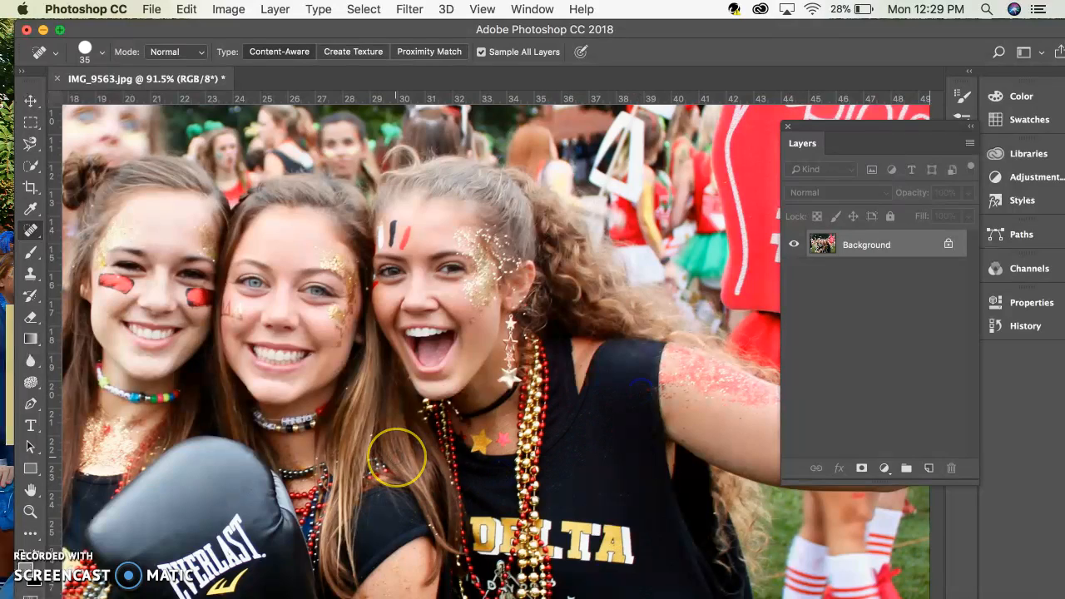
{"action": "scroll", "coordinate": [397, 458], "scroll_direction": "down", "scroll_amount": 2}
{"action": "left_click", "coordinate": [392, 464]}
{"action": "scroll", "coordinate": [390, 466], "scroll_direction": "down", "scroll_amount": 2}
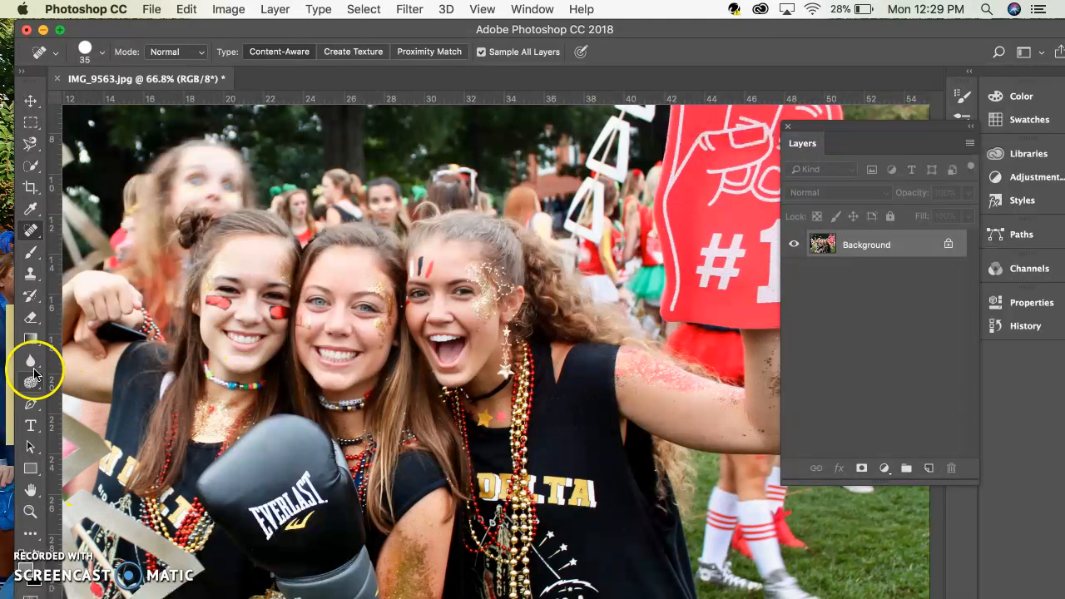
- Lighten the teeth of the woman with red paint under her eyes using the Dodge tool
{"action": "left_click", "coordinate": [32, 367]}
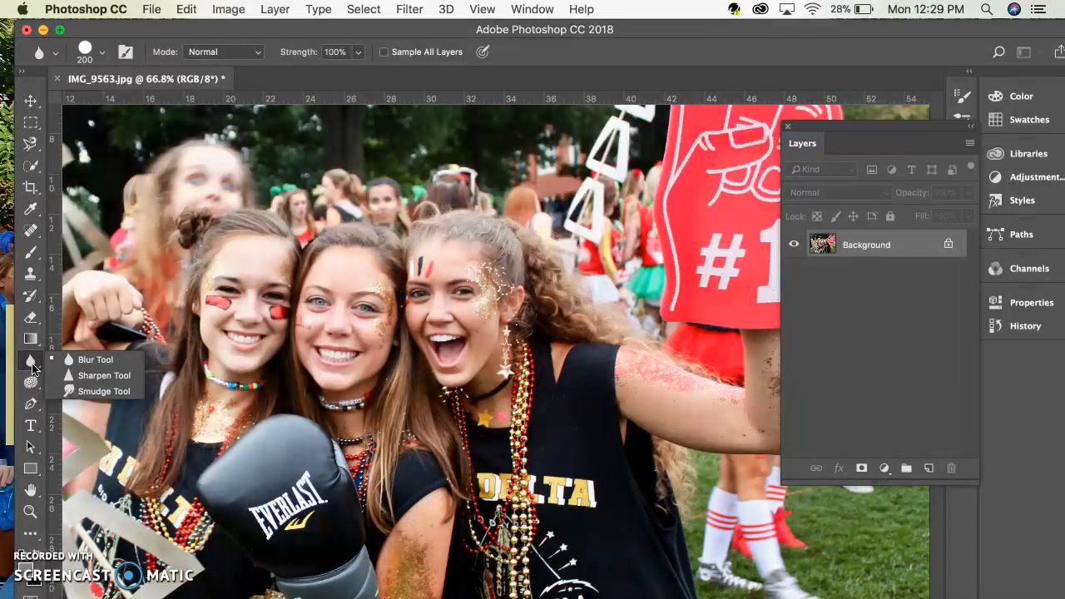
{"action": "left_click", "coordinate": [31, 382]}
{"action": "left_click", "coordinate": [85, 383]}
{"action": "left_click", "coordinate": [35, 393]}
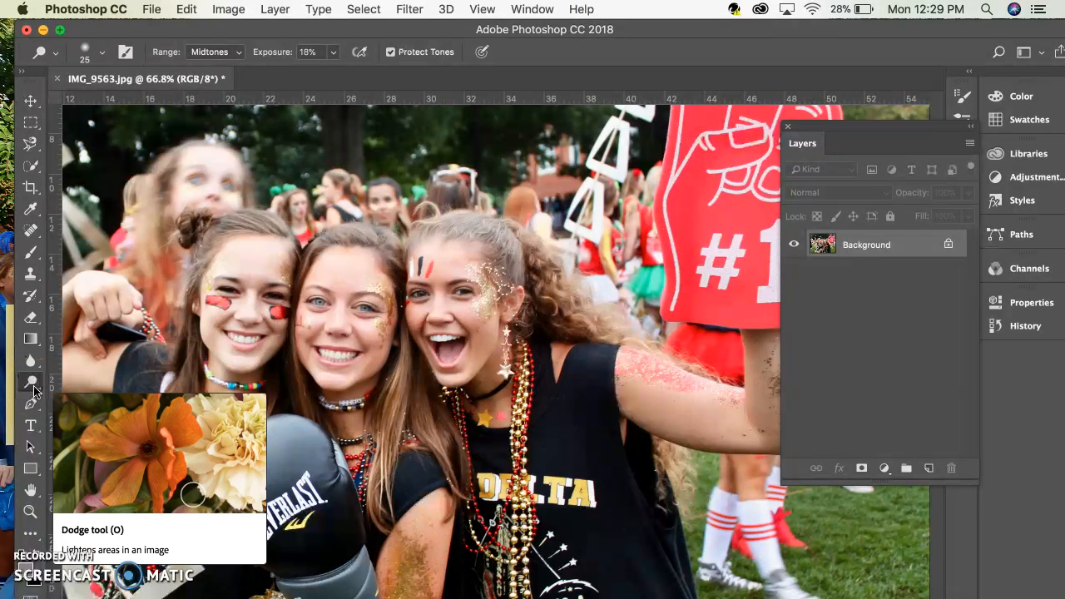
{"action": "mouse_move", "coordinate": [35, 389]}
{"action": "left_mouse_down"}
{"action": "mouse_move", "coordinate": [88, 391]}
{"action": "mouse_move", "coordinate": [96, 409]}
{"action": "mouse_move", "coordinate": [97, 387]}
{"action": "left_mouse_up"}
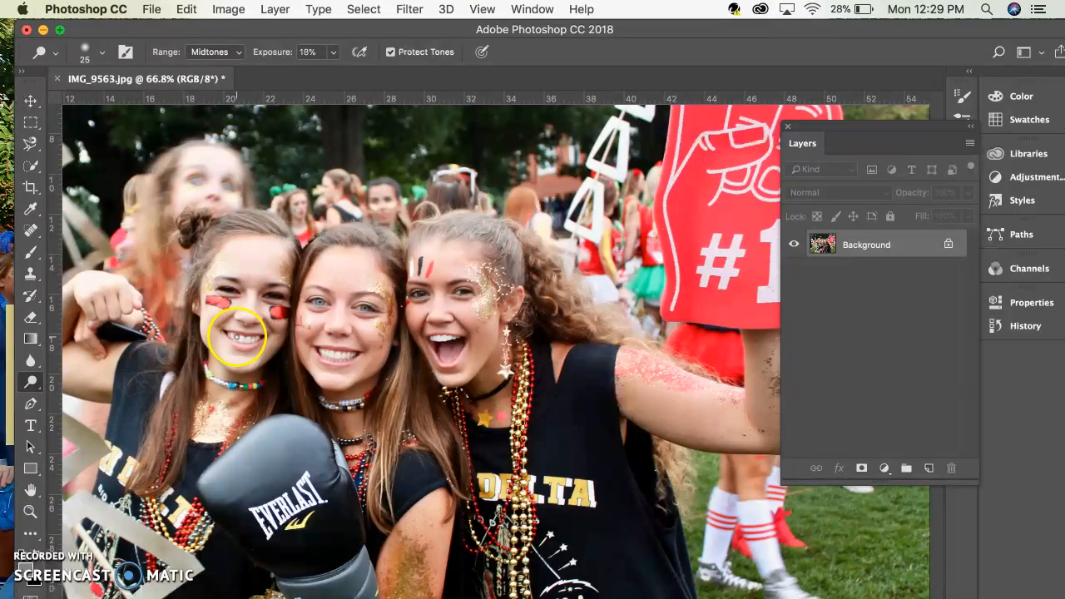
{"action": "scroll", "coordinate": [237, 337], "scroll_direction": "up", "scroll_amount": 5}
{"action": "scroll", "coordinate": [237, 337], "scroll_direction": "left", "scroll_amount": 5}
{"action": "left_click_drag", "start_coordinate": [237, 337], "coordinate": [213, 330]}
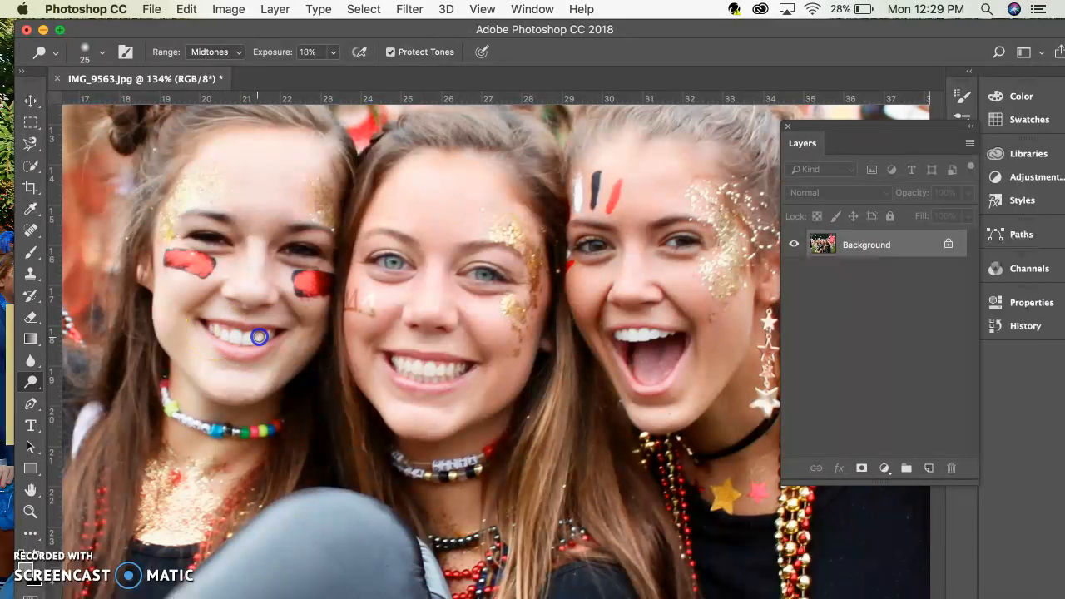
- Lighten the teeth of the middle woman and the open-mouthed woman with the Dodge tool
{"action": "mouse_move", "coordinate": [387, 391]}
{"action": "left_mouse_down"}
{"action": "mouse_move", "coordinate": [399, 375]}
{"action": "mouse_move", "coordinate": [392, 361]}
{"action": "mouse_move", "coordinate": [415, 363]}
{"action": "left_mouse_up"}
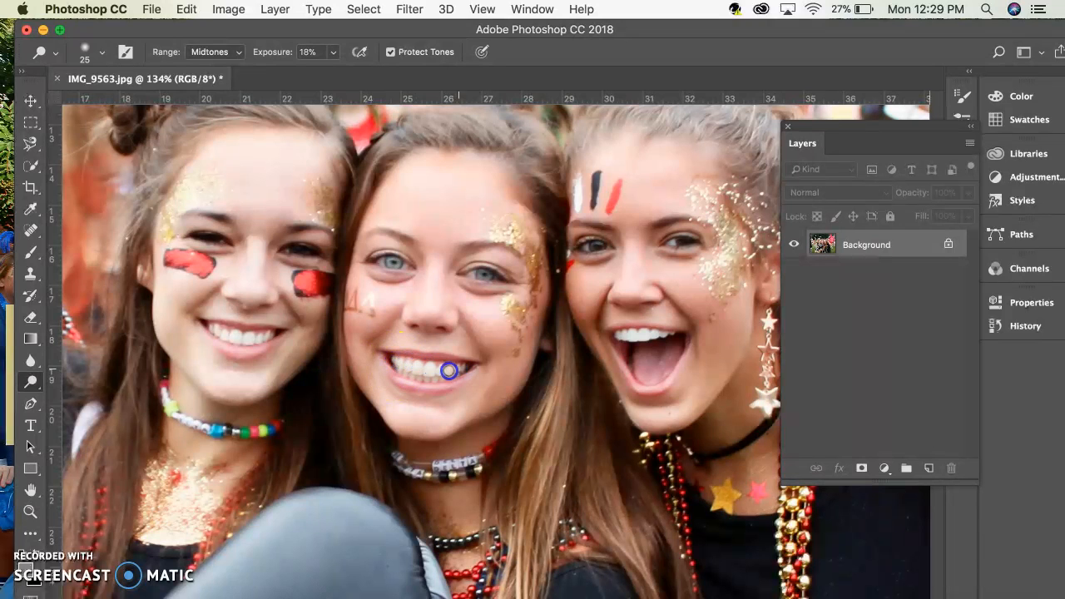
{"action": "mouse_move", "coordinate": [642, 368]}
{"action": "left_mouse_down"}
{"action": "mouse_move", "coordinate": [620, 336]}
{"action": "mouse_move", "coordinate": [554, 333]}
{"action": "mouse_move", "coordinate": [475, 349]}
{"action": "left_mouse_up"}
{"action": "scroll", "coordinate": [475, 348], "scroll_direction": "down", "scroll_amount": 3}
{"action": "scroll", "coordinate": [475, 343], "scroll_direction": "down", "scroll_amount": 1}
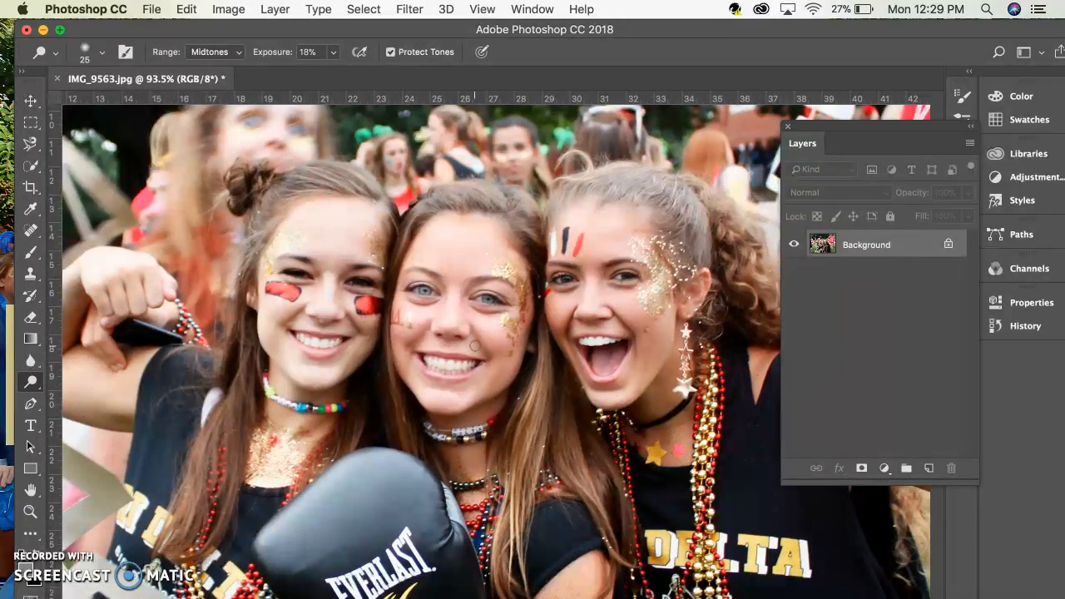
{"action": "scroll", "coordinate": [410, 417], "scroll_direction": "down", "scroll_amount": 3}
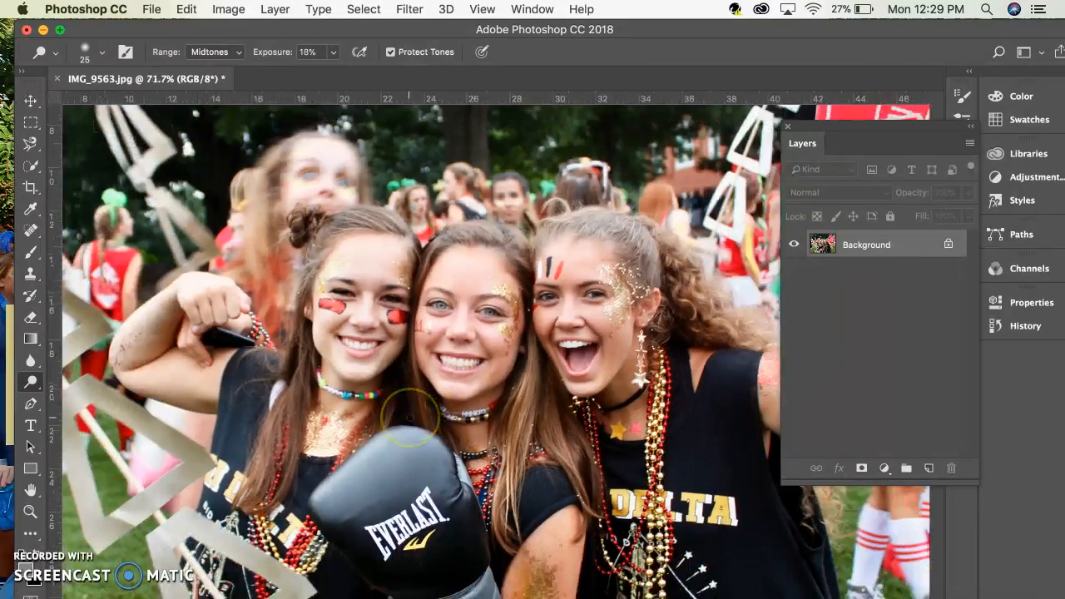
{"action": "scroll", "coordinate": [412, 283], "scroll_direction": "down", "scroll_amount": 2}
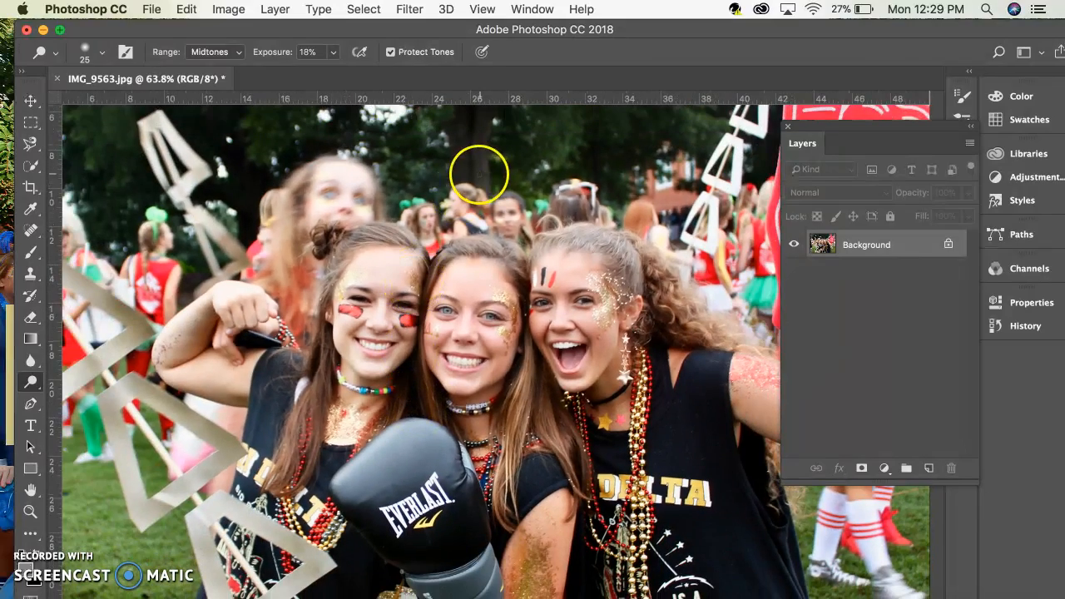
{"action": "scroll", "coordinate": [479, 173], "scroll_direction": "down", "scroll_amount": 1}
{"action": "scroll", "coordinate": [337, 245], "scroll_direction": "down", "scroll_amount": 2}
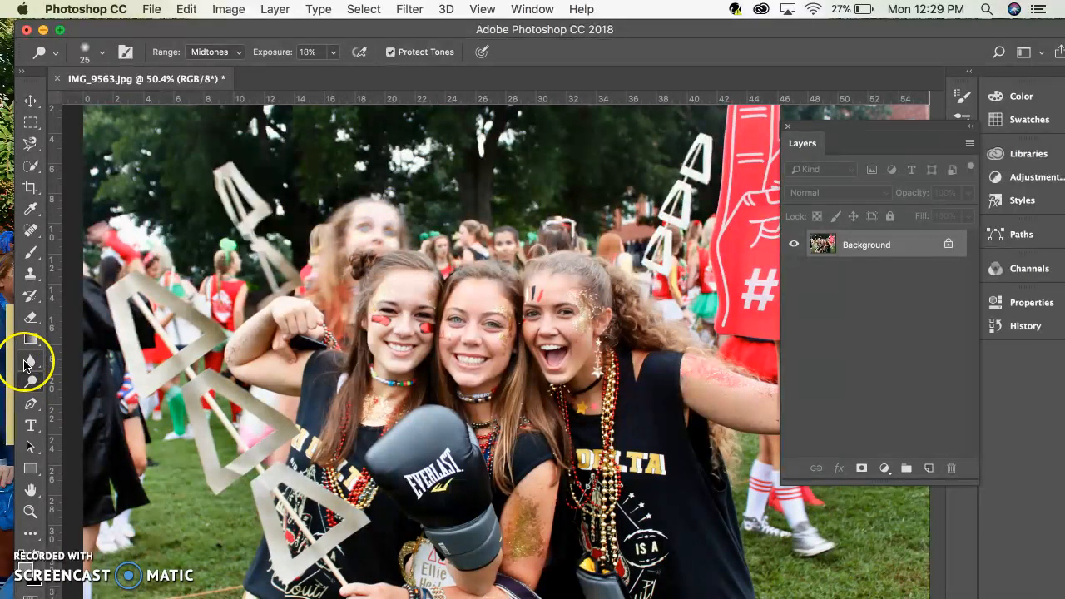
- Set up the Blur tool with a 201 px brush at 100% hardness and 100% strength
{"action": "left_click", "coordinate": [29, 363]}
{"action": "left_click_drag", "start_coordinate": [414, 239], "coordinate": [407, 217]}
{"action": "scroll", "coordinate": [408, 217], "scroll_direction": "up", "scroll_amount": 3}
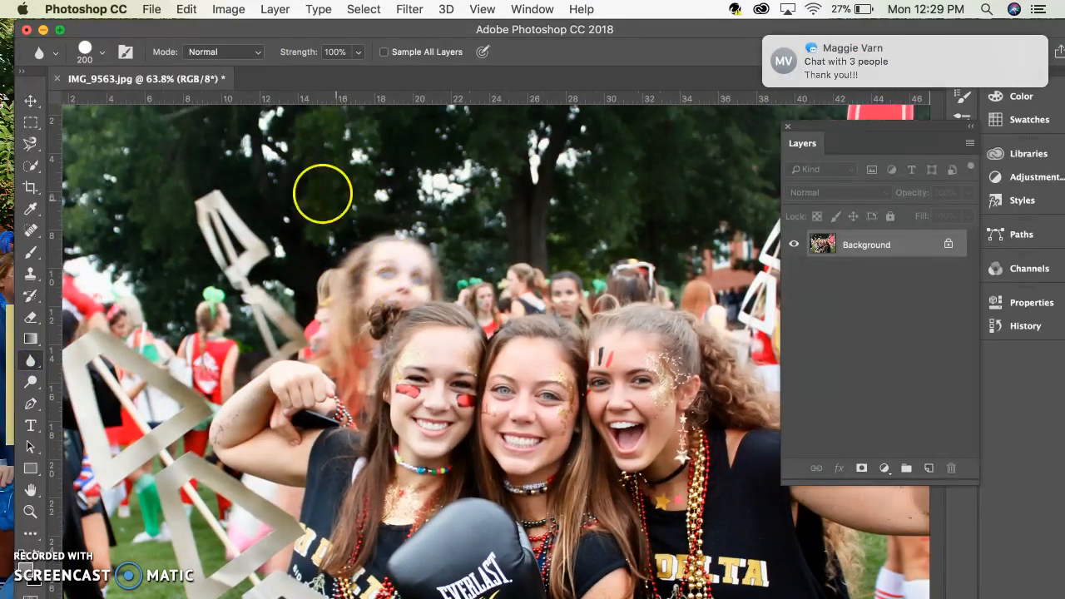
{"action": "left_click", "coordinate": [100, 52]}
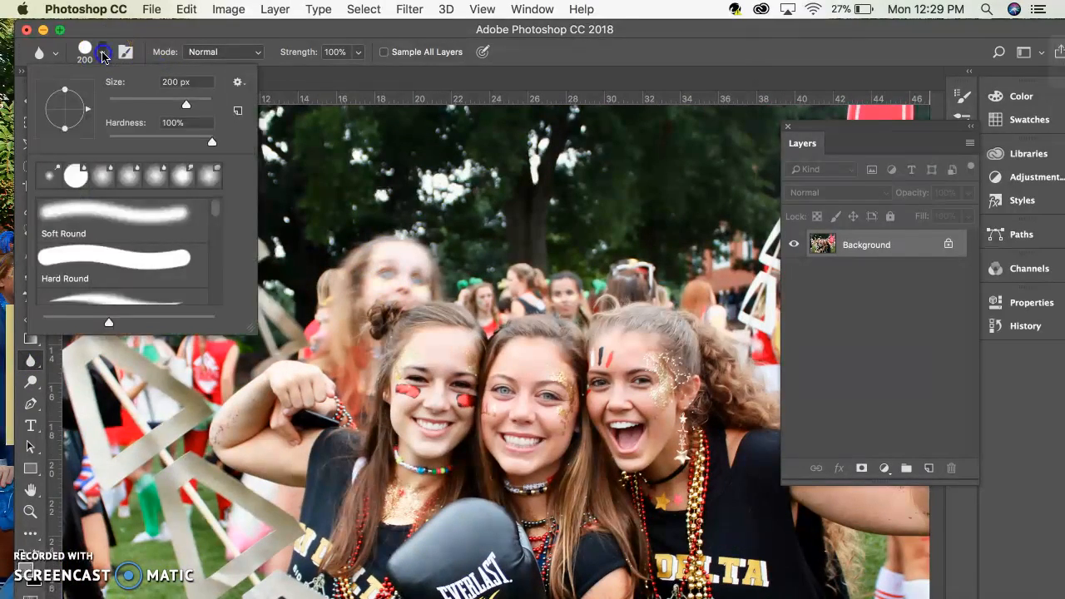
{"action": "mouse_move", "coordinate": [211, 141]}
{"action": "left_mouse_down"}
{"action": "mouse_move", "coordinate": [131, 143]}
{"action": "mouse_move", "coordinate": [231, 147]}
{"action": "left_mouse_up"}
{"action": "left_click", "coordinate": [186, 106]}
{"action": "left_click_drag", "start_coordinate": [187, 106], "coordinate": [183, 106]}
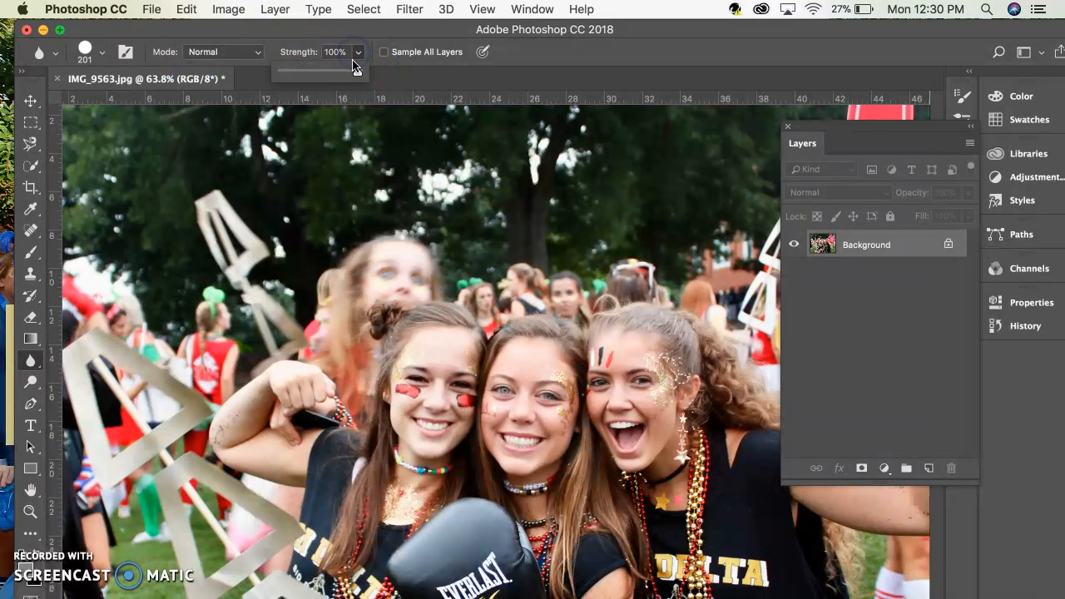
{"action": "mouse_move", "coordinate": [356, 74]}
{"action": "left_mouse_down"}
{"action": "mouse_move", "coordinate": [316, 74]}
{"action": "mouse_move", "coordinate": [359, 69]}
{"action": "left_mouse_up"}
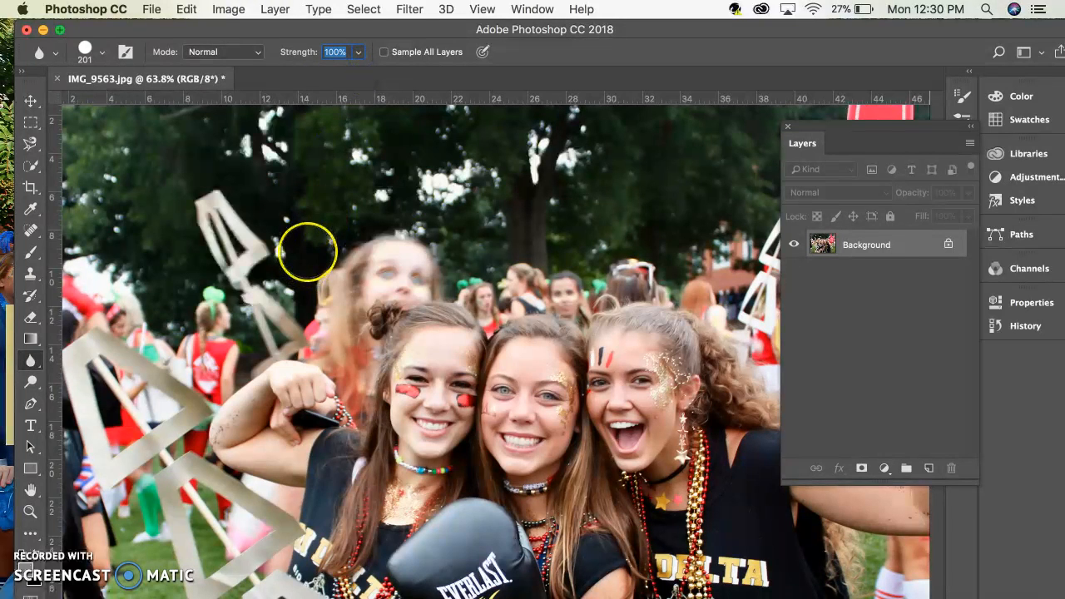
- Blur the face and hair of the background woman standing behind the woman with red paint under her eyes
{"action": "scroll", "coordinate": [308, 254], "scroll_direction": "down", "scroll_amount": 2}
{"action": "scroll", "coordinate": [308, 254], "scroll_direction": "down", "scroll_amount": 2}
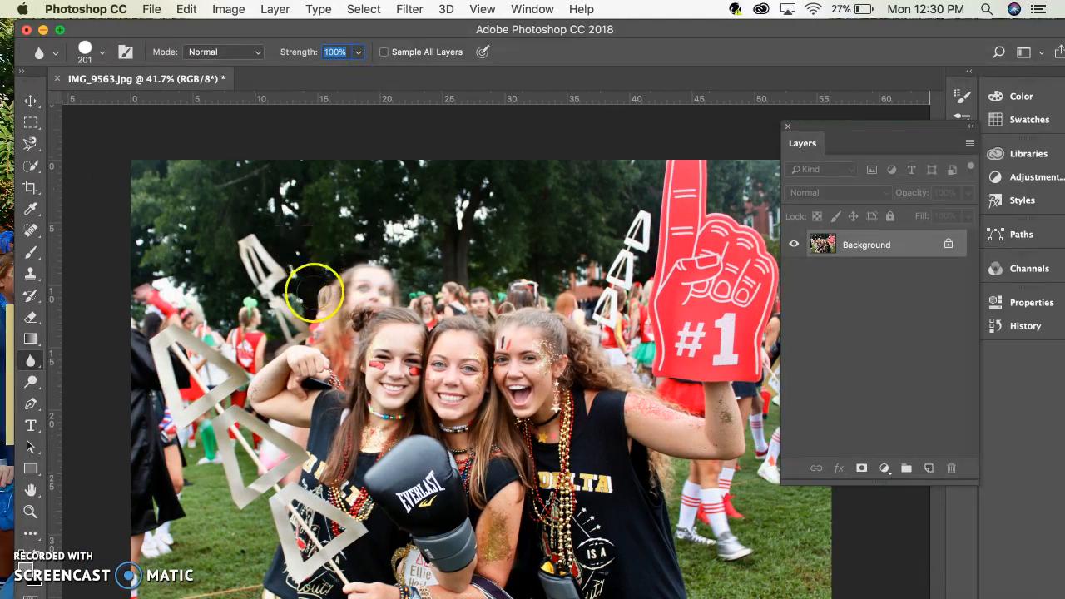
{"action": "mouse_move", "coordinate": [341, 279]}
{"action": "left_mouse_down"}
{"action": "mouse_move", "coordinate": [397, 287]}
{"action": "mouse_move", "coordinate": [342, 277]}
{"action": "mouse_move", "coordinate": [397, 287]}
{"action": "mouse_move", "coordinate": [350, 276]}
{"action": "mouse_move", "coordinate": [386, 275]}
{"action": "mouse_move", "coordinate": [343, 282]}
{"action": "mouse_move", "coordinate": [324, 301]}
{"action": "left_mouse_up"}
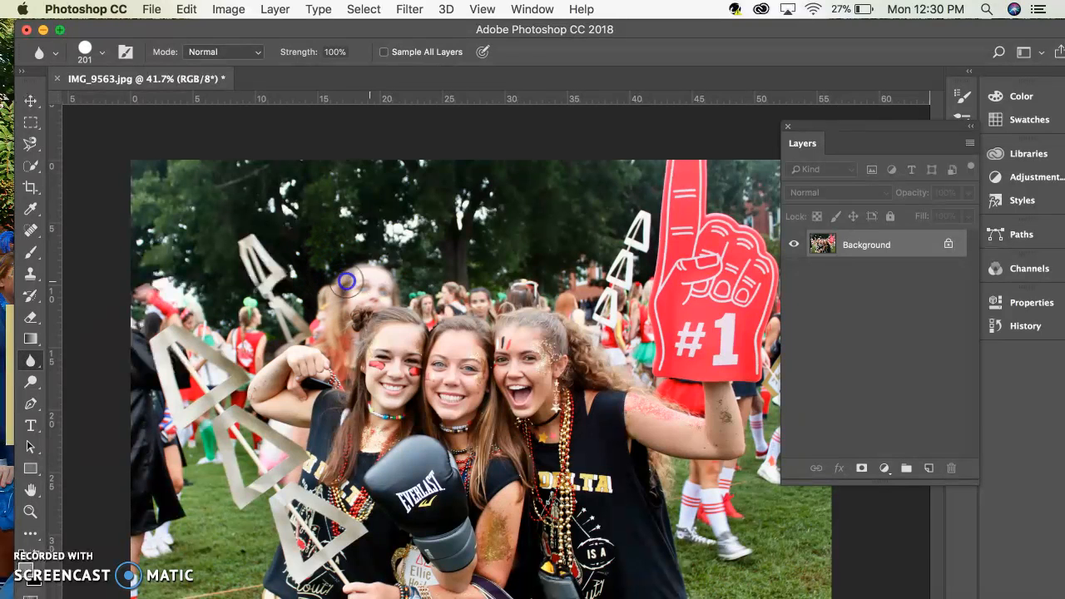
{"action": "left_click_drag", "start_coordinate": [399, 280], "coordinate": [404, 283]}
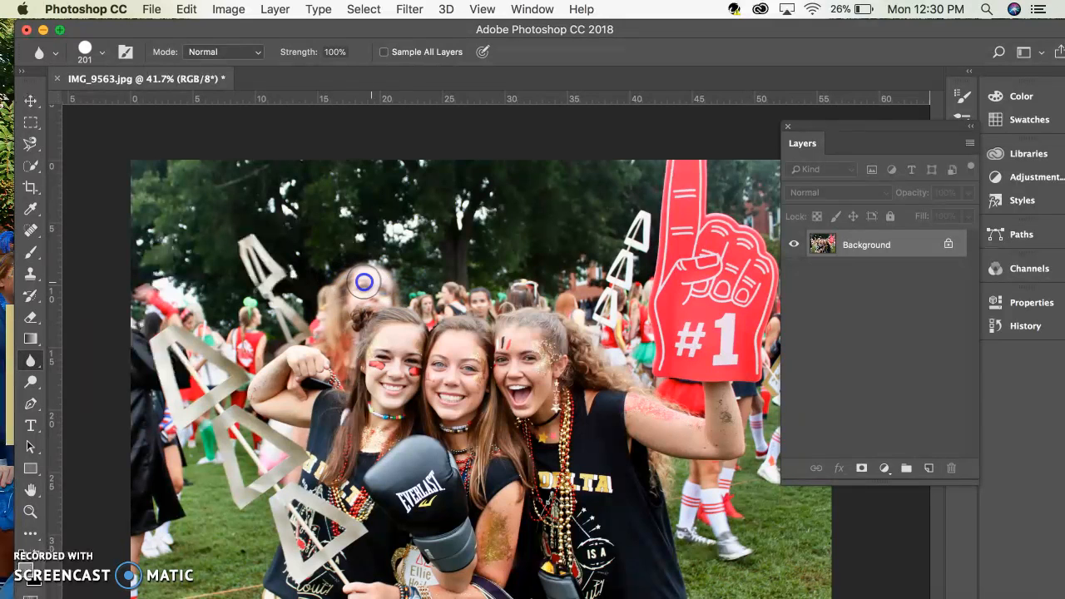
{"action": "mouse_move", "coordinate": [374, 279]}
{"action": "left_mouse_down"}
{"action": "mouse_move", "coordinate": [319, 329]}
{"action": "mouse_move", "coordinate": [328, 268]}
{"action": "left_mouse_up"}
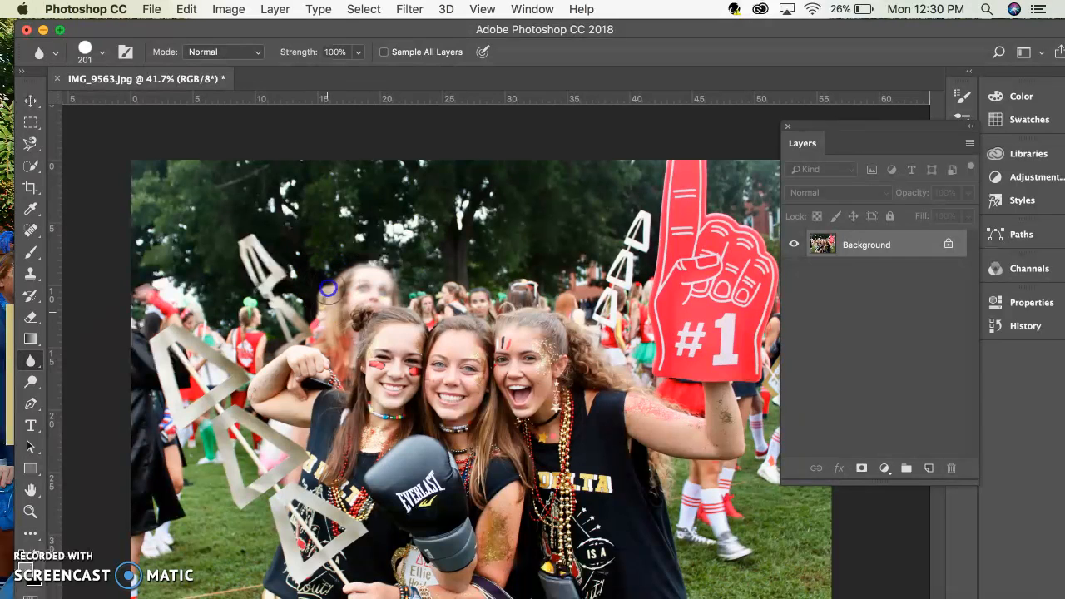
- Blur the background woman's lower hair, the crowd behind the three women, and her head once more
{"action": "left_click", "coordinate": [328, 343]}
{"action": "mouse_move", "coordinate": [328, 343]}
{"action": "left_mouse_down"}
{"action": "mouse_move", "coordinate": [346, 262]}
{"action": "mouse_move", "coordinate": [418, 288]}
{"action": "mouse_move", "coordinate": [374, 281]}
{"action": "mouse_move", "coordinate": [433, 283]}
{"action": "mouse_move", "coordinate": [364, 269]}
{"action": "mouse_move", "coordinate": [526, 289]}
{"action": "mouse_move", "coordinate": [463, 293]}
{"action": "mouse_move", "coordinate": [519, 280]}
{"action": "left_mouse_up"}
{"action": "left_click", "coordinate": [337, 285]}
{"action": "left_click", "coordinate": [340, 289]}
{"action": "left_click", "coordinate": [605, 282]}
{"action": "left_click", "coordinate": [358, 277]}
{"action": "mouse_move", "coordinate": [358, 277]}
{"action": "left_mouse_down"}
{"action": "mouse_move", "coordinate": [296, 281]}
{"action": "mouse_move", "coordinate": [331, 275]}
{"action": "mouse_move", "coordinate": [330, 296]}
{"action": "mouse_move", "coordinate": [348, 257]}
{"action": "mouse_move", "coordinate": [330, 310]}
{"action": "mouse_move", "coordinate": [331, 278]}
{"action": "mouse_move", "coordinate": [331, 312]}
{"action": "mouse_move", "coordinate": [358, 264]}
{"action": "mouse_move", "coordinate": [416, 291]}
{"action": "mouse_move", "coordinate": [372, 271]}
{"action": "mouse_move", "coordinate": [422, 281]}
{"action": "mouse_move", "coordinate": [361, 282]}
{"action": "mouse_move", "coordinate": [409, 272]}
{"action": "left_mouse_up"}
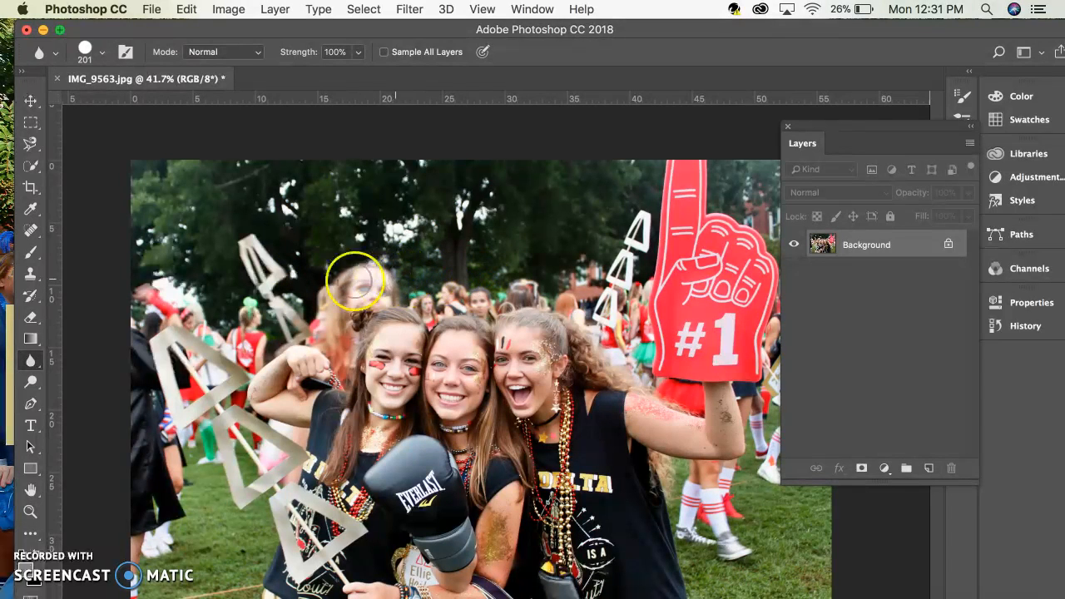
- Save the retouched photo to the Desktop as the JPEG imgnew.jpg with quality 8 and progressive format in 3 scans
{"action": "left_click", "coordinate": [31, 101]}
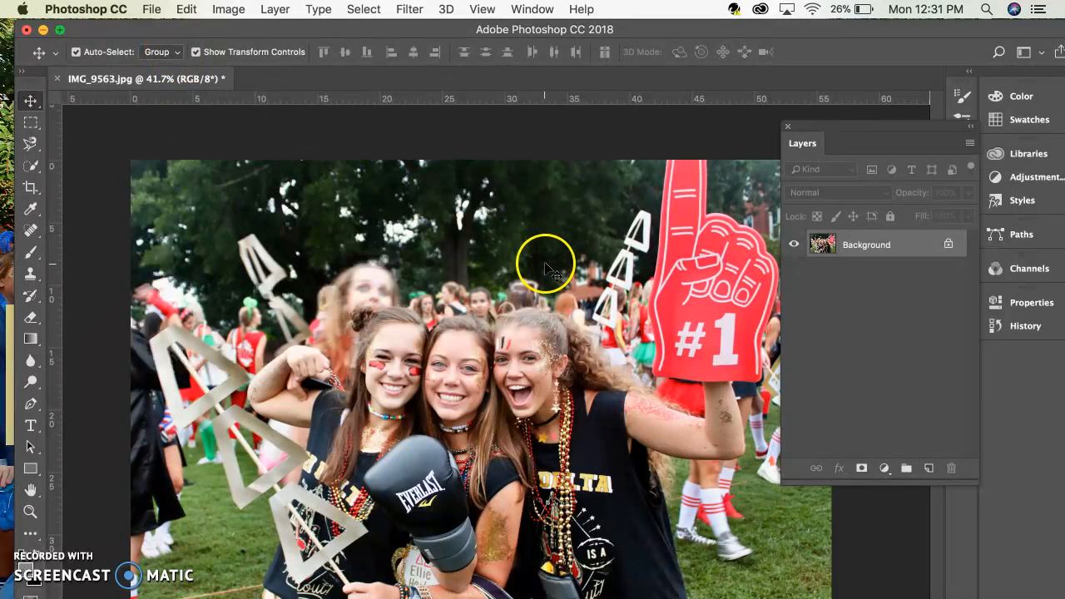
{"action": "left_click", "coordinate": [152, 9]}
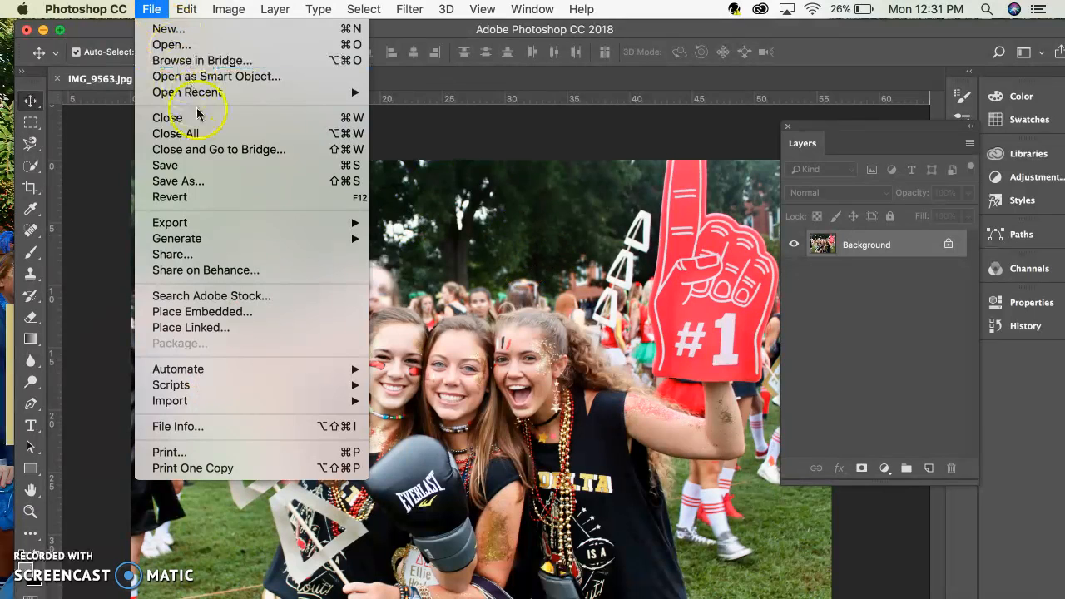
{"action": "left_click", "coordinate": [190, 180]}
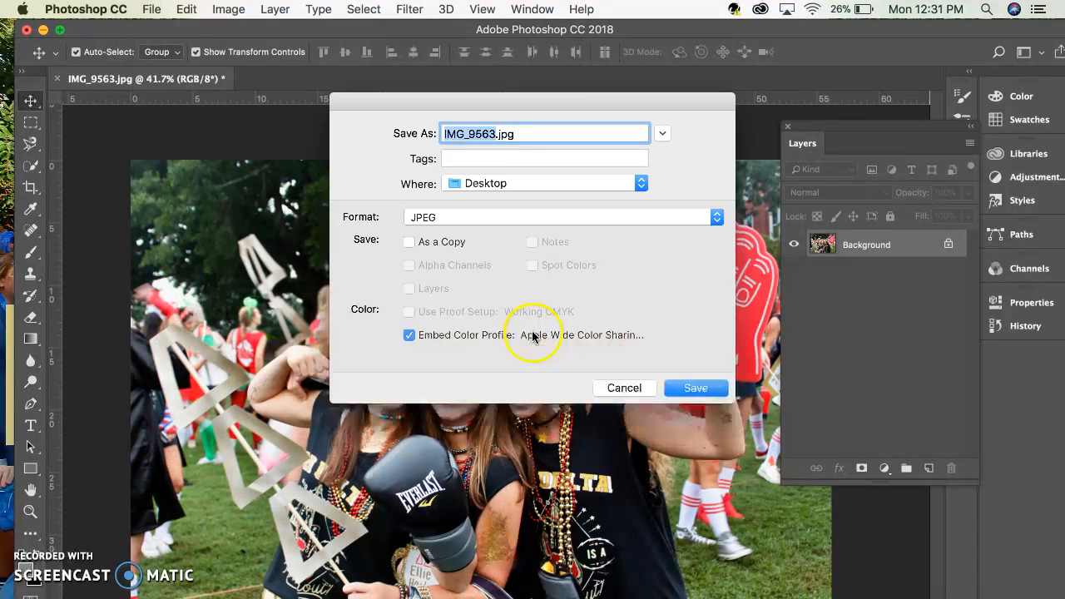
{"action": "key", "text": "BackSpace"}
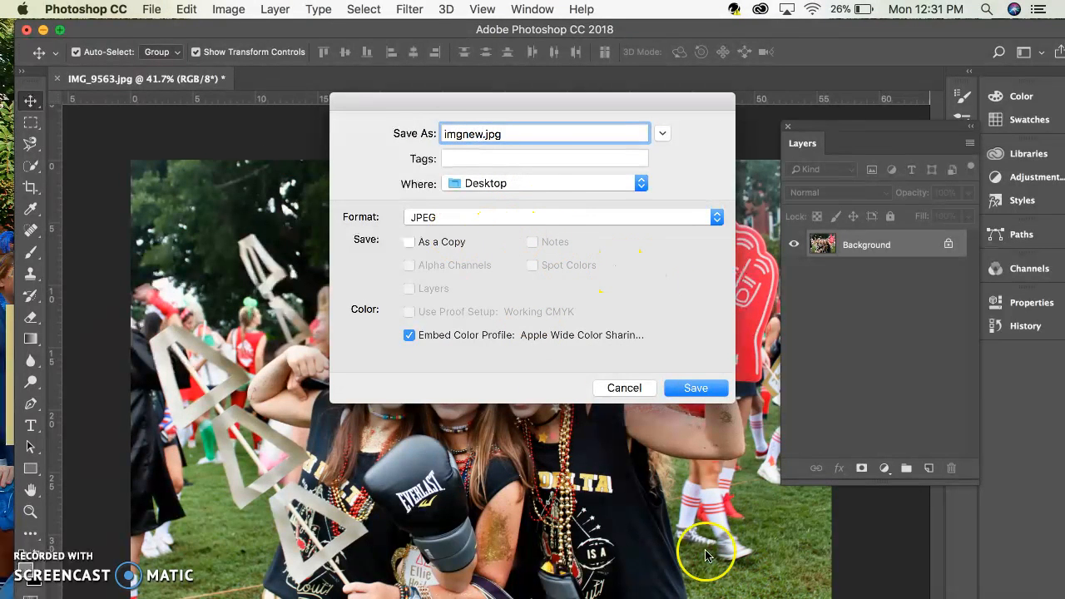
{"action": "left_click", "coordinate": [719, 393]}
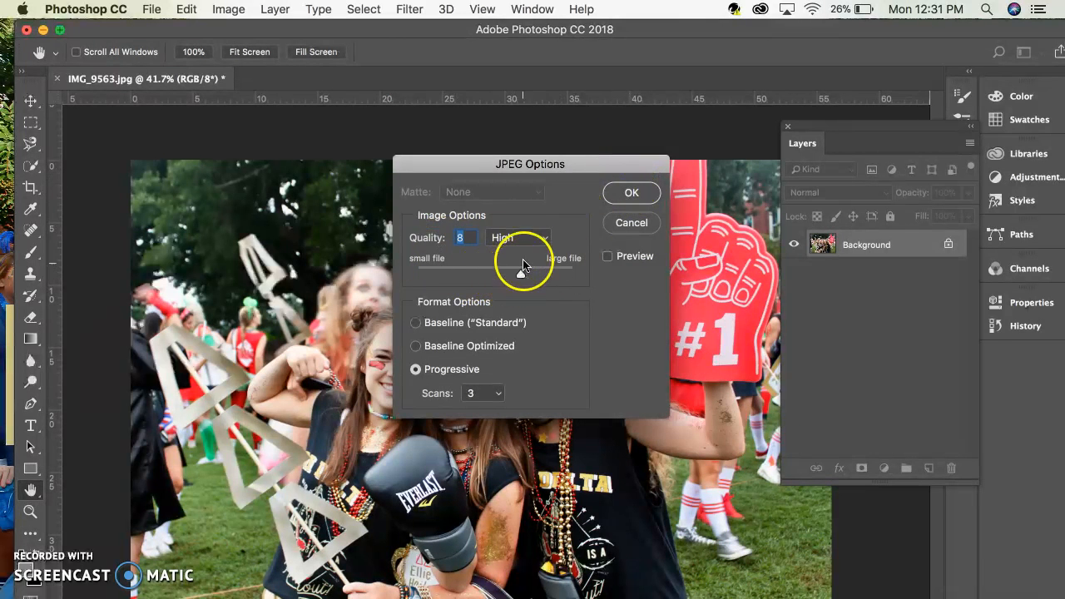
{"action": "left_click", "coordinate": [643, 192]}
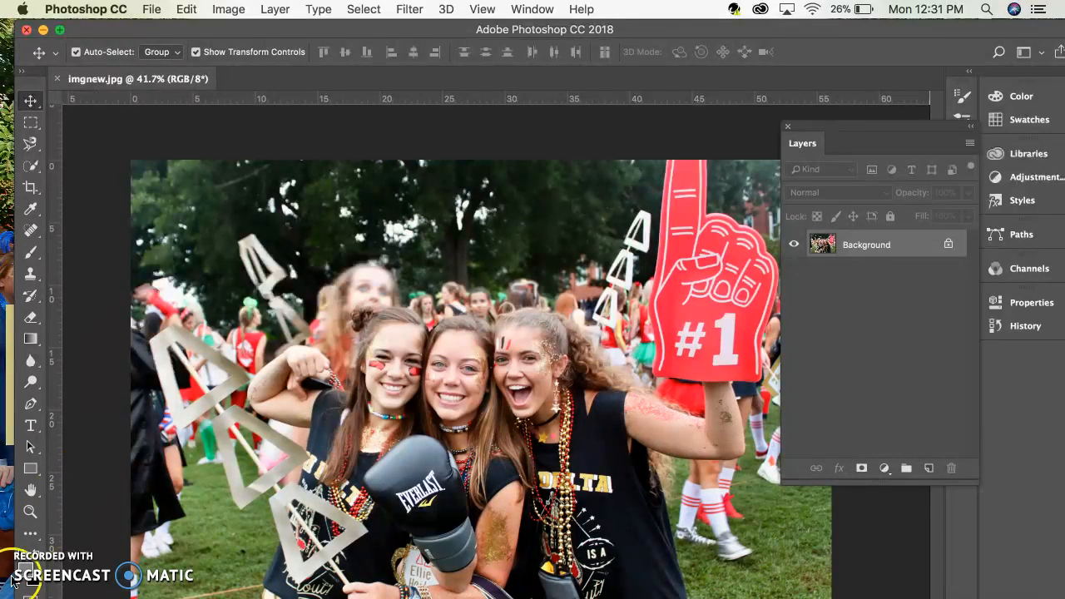